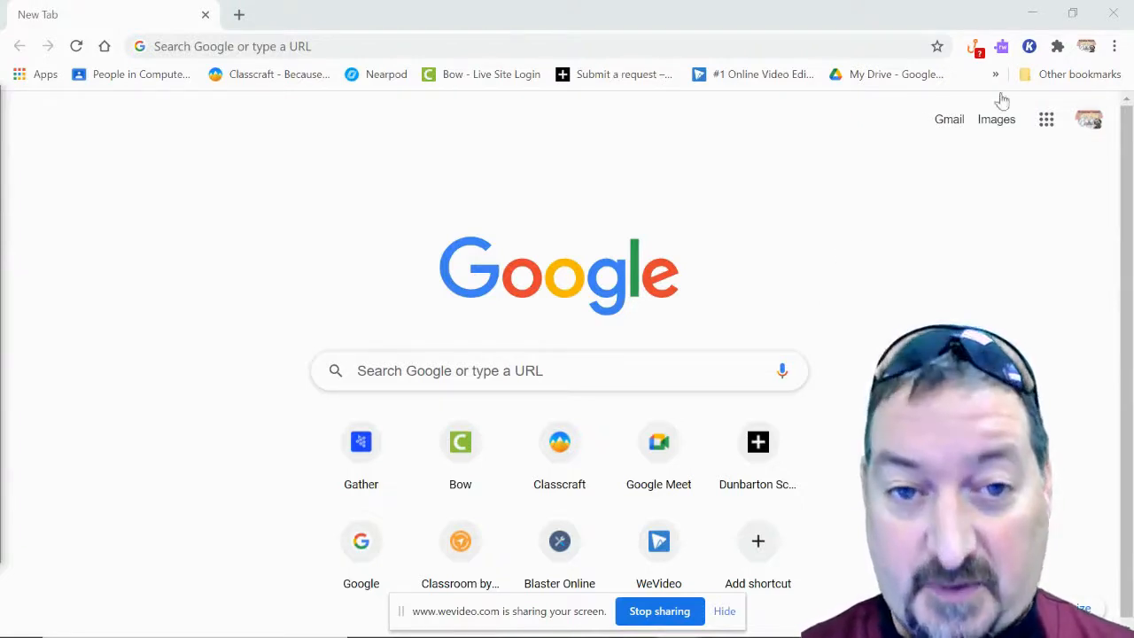
Step: Search the web for "extensions" and open the Chrome Web Store's Extensions page
{"action": "left_click", "coordinate": [305, 47]}
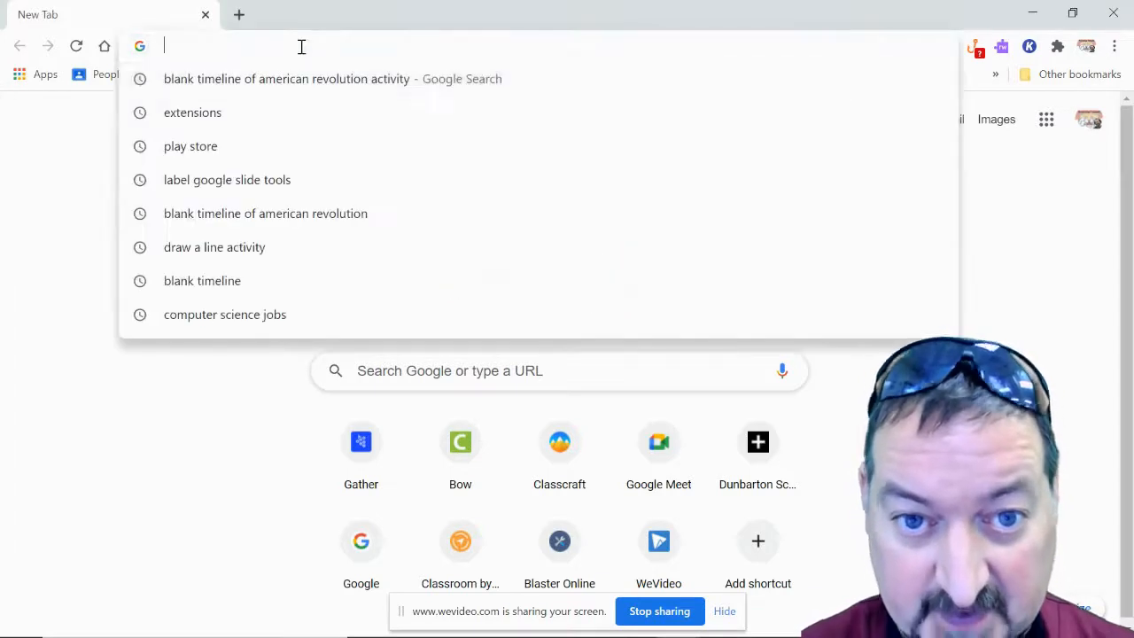
{"action": "type", "text": "extensions"}
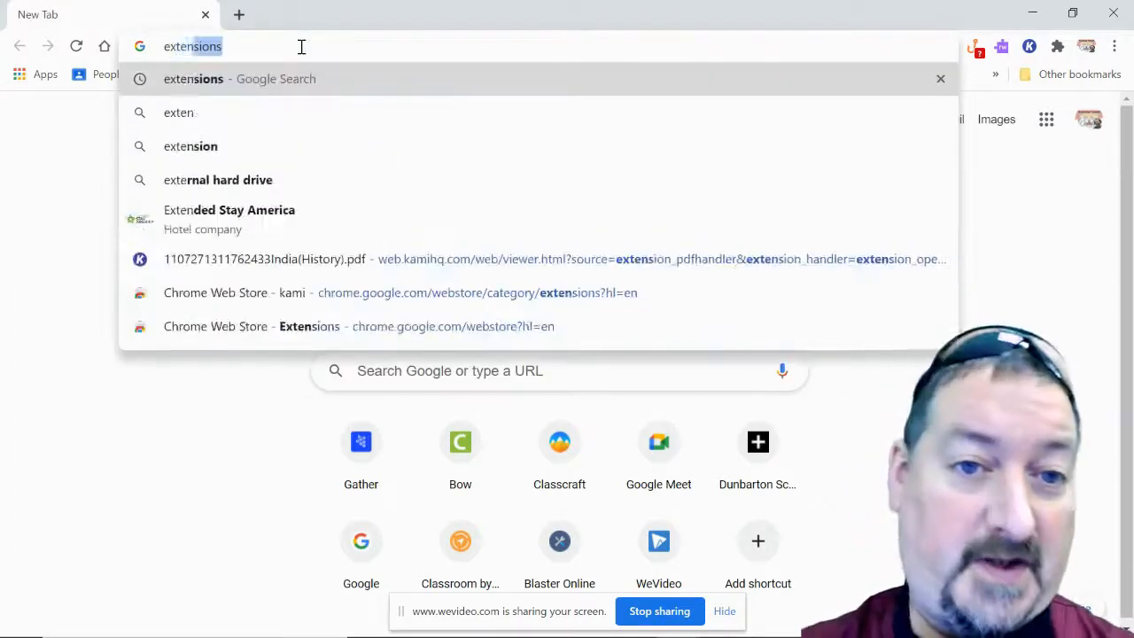
{"action": "key", "text": "Return"}
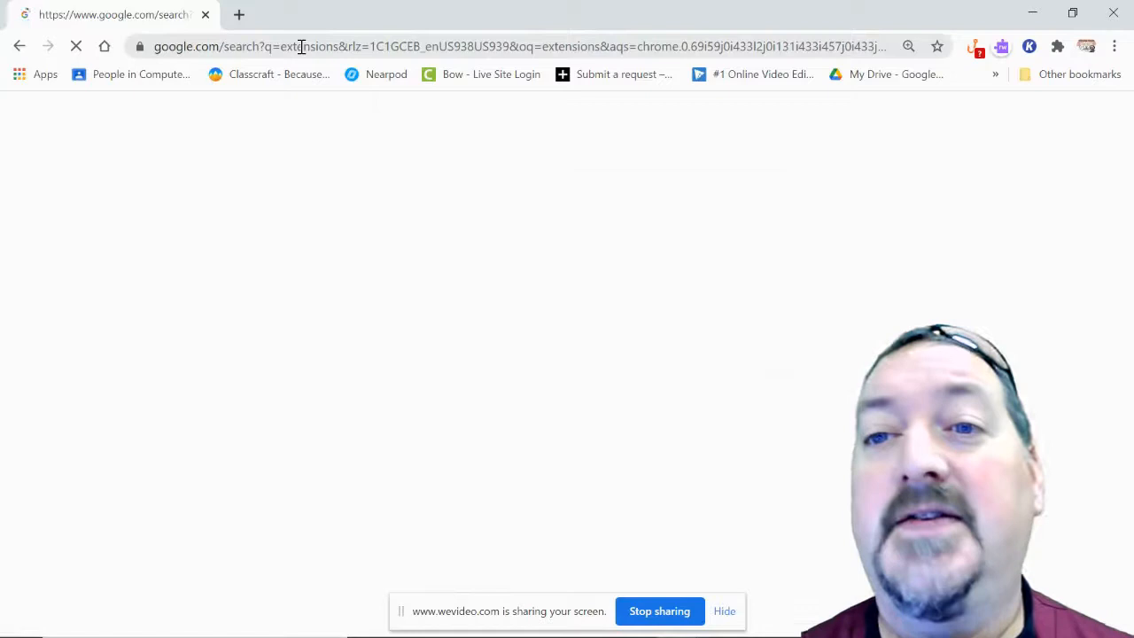
{"action": "left_click", "coordinate": [340, 335]}
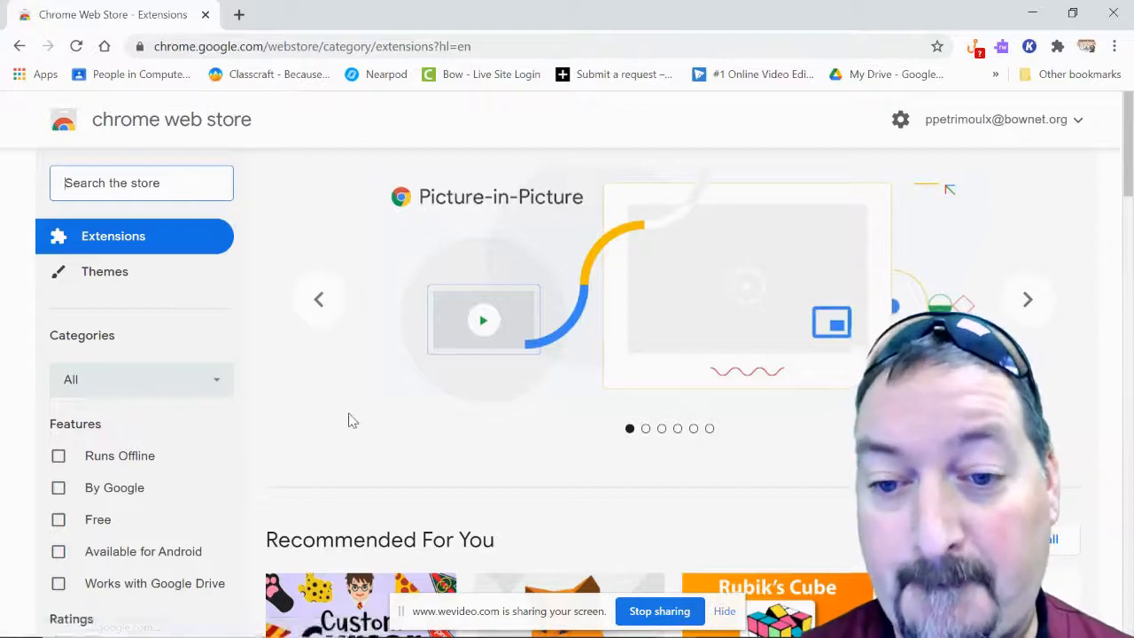
Step: Search the Chrome Web Store for "kami" and open the Kami for Google Chrome listing
{"action": "scroll", "coordinate": [350, 420], "scroll_direction": "down", "scroll_amount": 3}
{"action": "scroll", "coordinate": [665, 345], "scroll_direction": "down", "scroll_amount": 3}
{"action": "scroll", "coordinate": [836, 400], "scroll_direction": "up", "scroll_amount": 6}
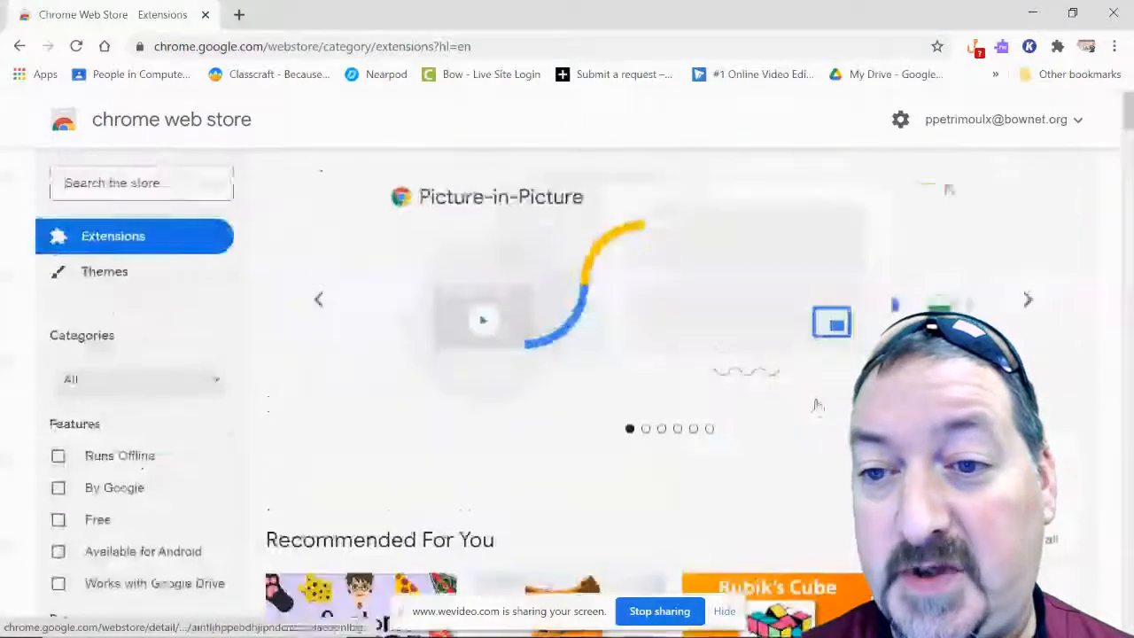
{"action": "left_click", "coordinate": [165, 182]}
{"action": "type", "text": "kami"}
{"action": "key", "text": "Return"}
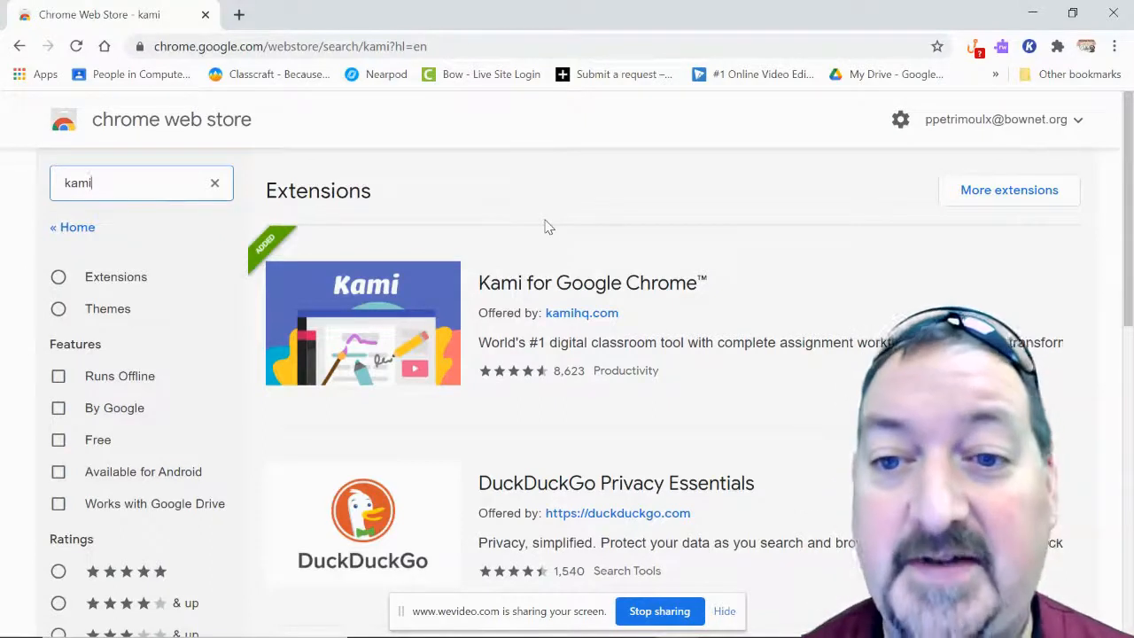
{"action": "left_click", "coordinate": [408, 284]}
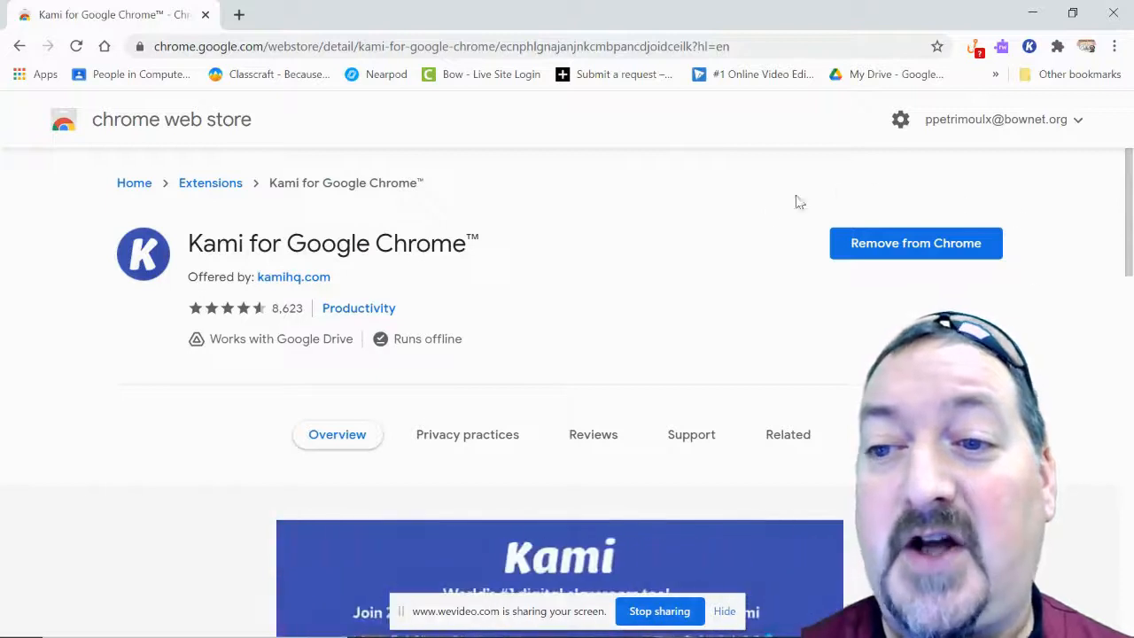
{"action": "scroll", "coordinate": [808, 302], "scroll_direction": "down", "scroll_amount": 1}
{"action": "scroll", "coordinate": [814, 304], "scroll_direction": "up", "scroll_amount": 1}
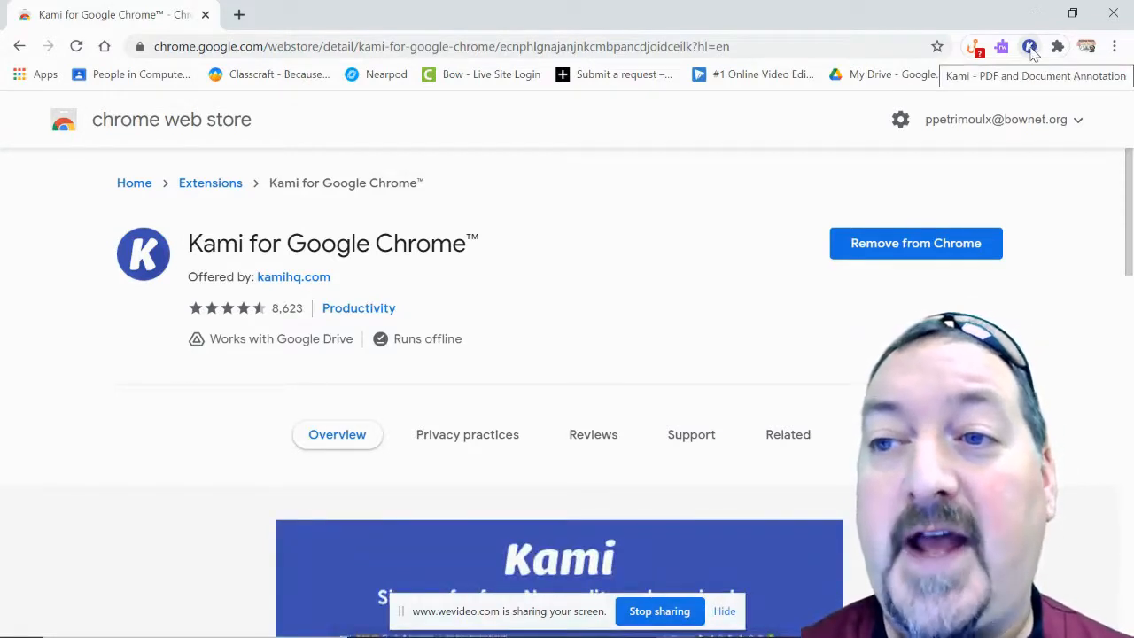
Step: Launch the Kami extension and open the stained-glass story worksheet, Kami Practice Unit (6).pdf, from the PDFs in Google Drive
{"action": "left_click", "coordinate": [1030, 47]}
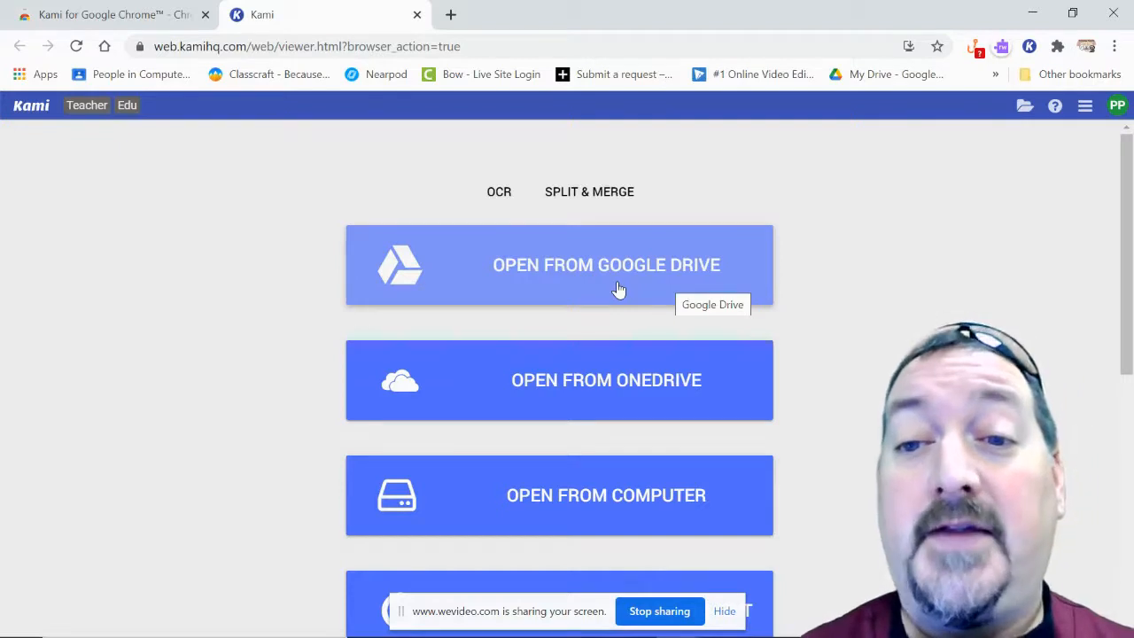
{"action": "left_click", "coordinate": [522, 268]}
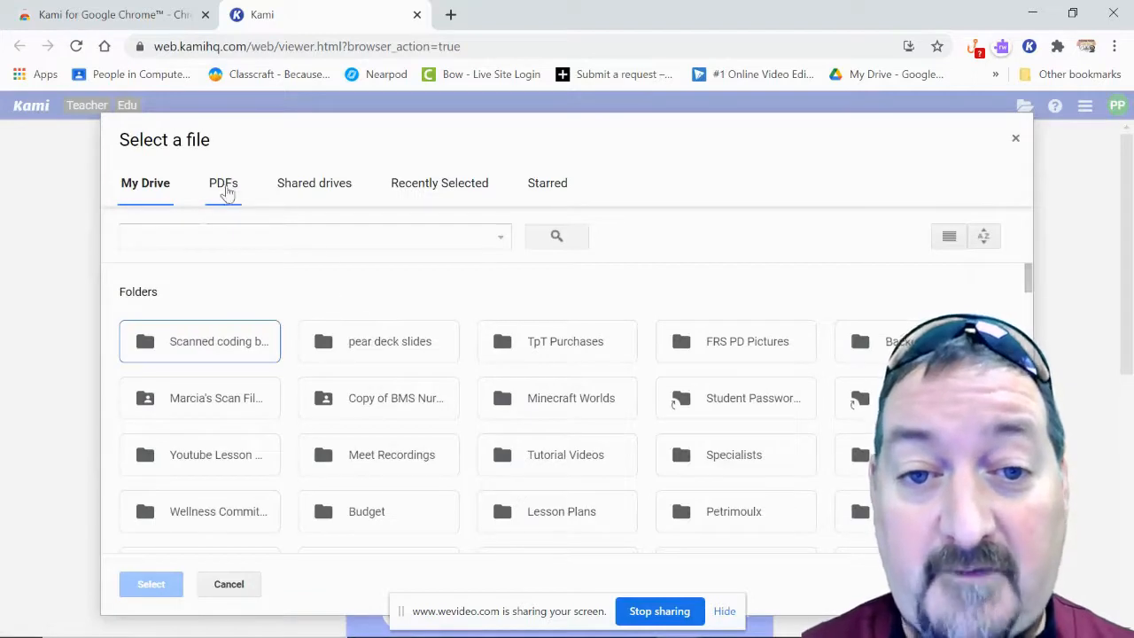
{"action": "left_click", "coordinate": [227, 186]}
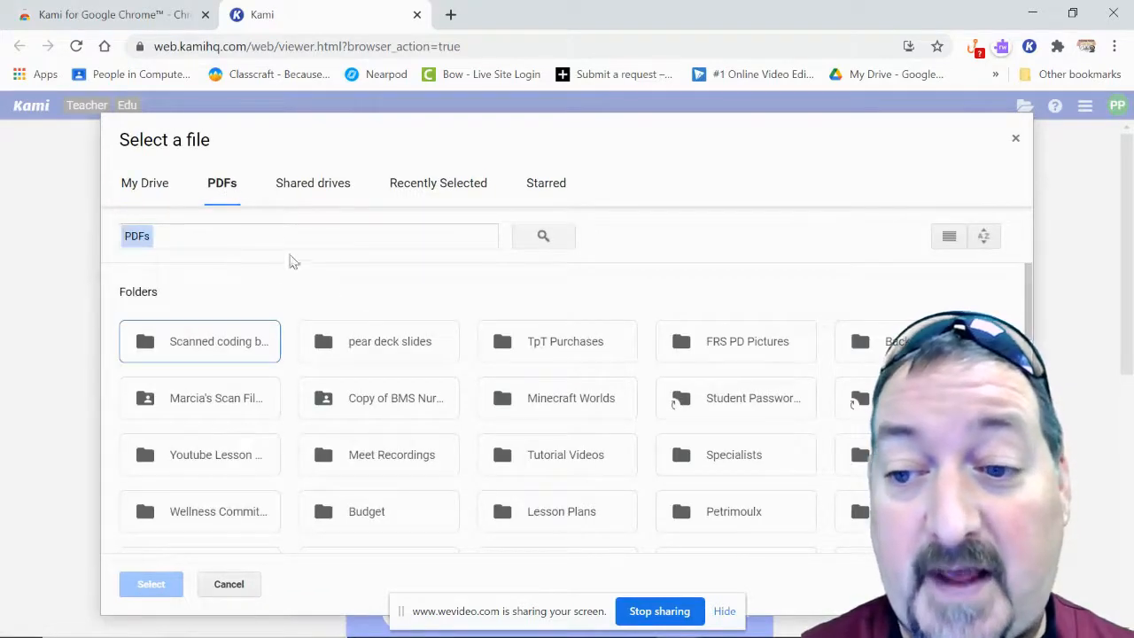
{"action": "scroll", "coordinate": [532, 383], "scroll_direction": "down", "scroll_amount": 4}
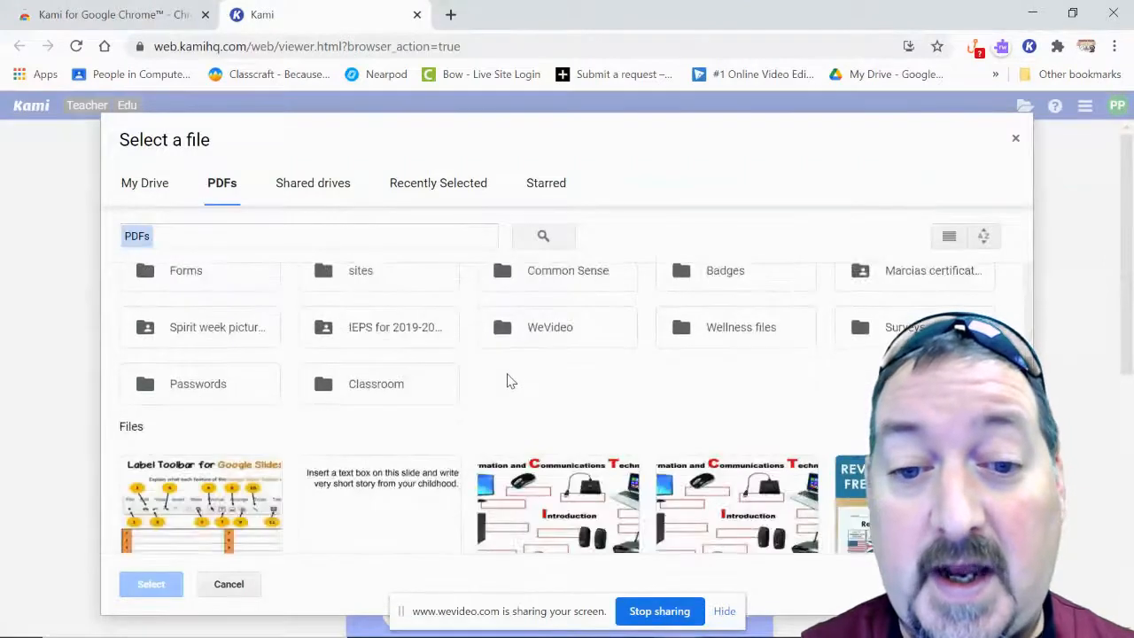
{"action": "scroll", "coordinate": [514, 376], "scroll_direction": "down", "scroll_amount": 1}
{"action": "scroll", "coordinate": [527, 361], "scroll_direction": "down", "scroll_amount": 1}
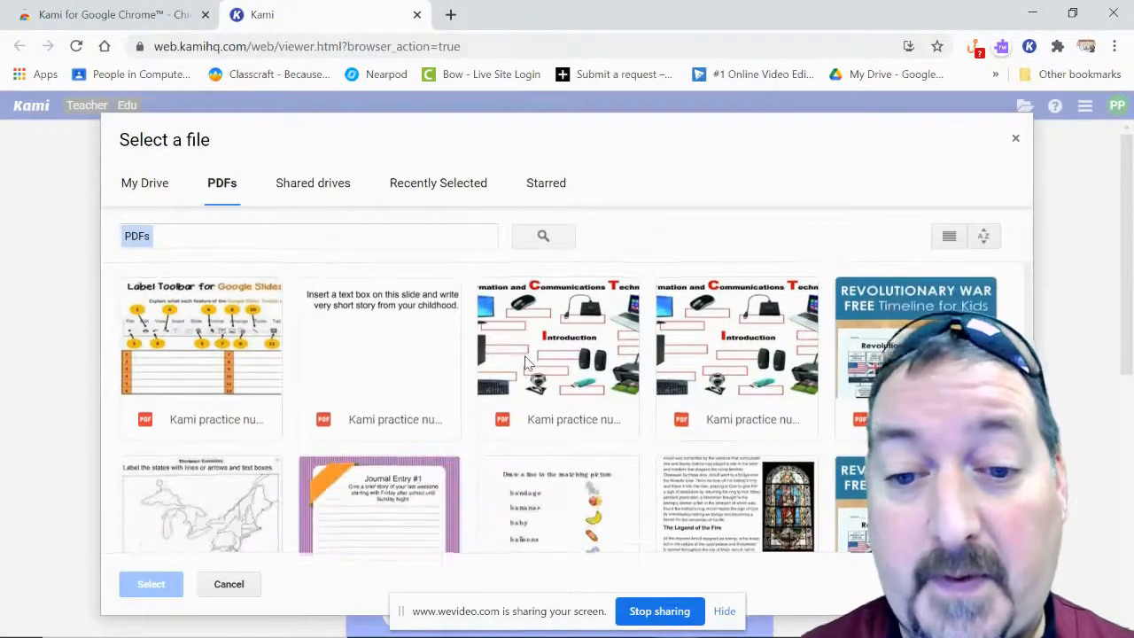
{"action": "scroll", "coordinate": [530, 359], "scroll_direction": "down", "scroll_amount": 2}
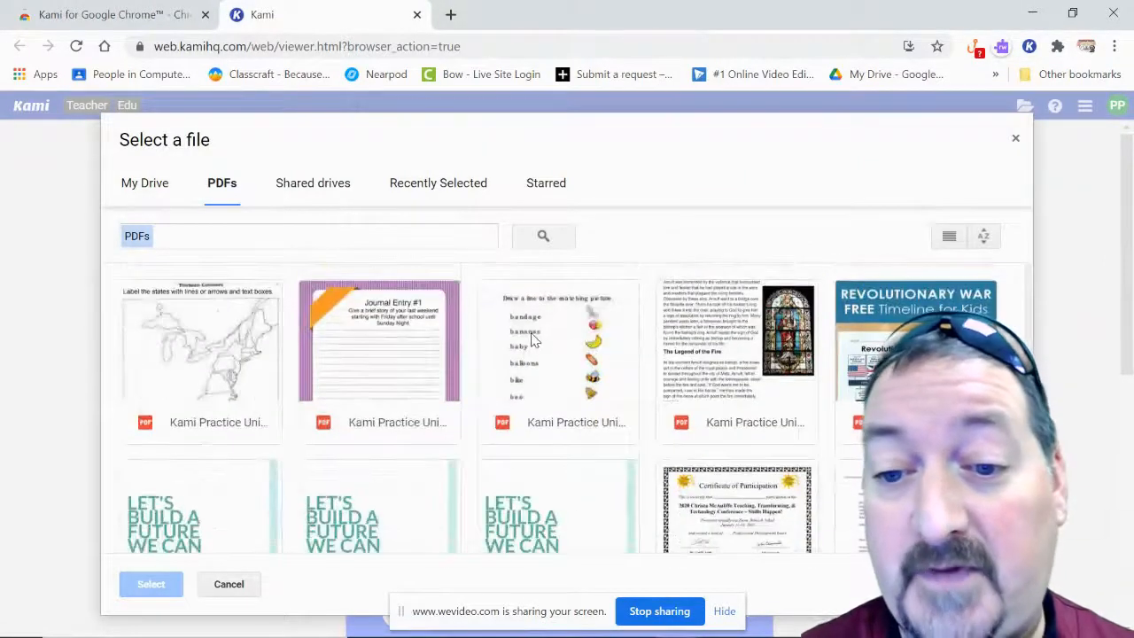
{"action": "scroll", "coordinate": [620, 362], "scroll_direction": "up", "scroll_amount": 1}
{"action": "double_click", "coordinate": [709, 453]}
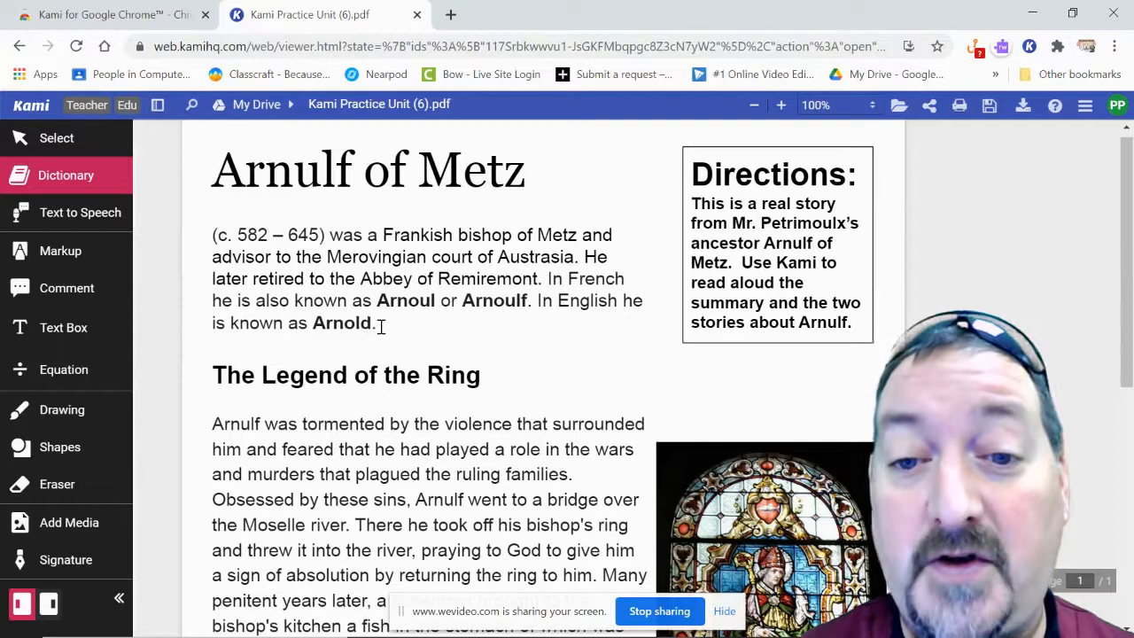
Step: Have Text to Speech read the introductory paragraph below the Arnulf of Metz title aloud, and stop the playback
{"action": "left_click_drag", "start_coordinate": [381, 324], "coordinate": [213, 237]}
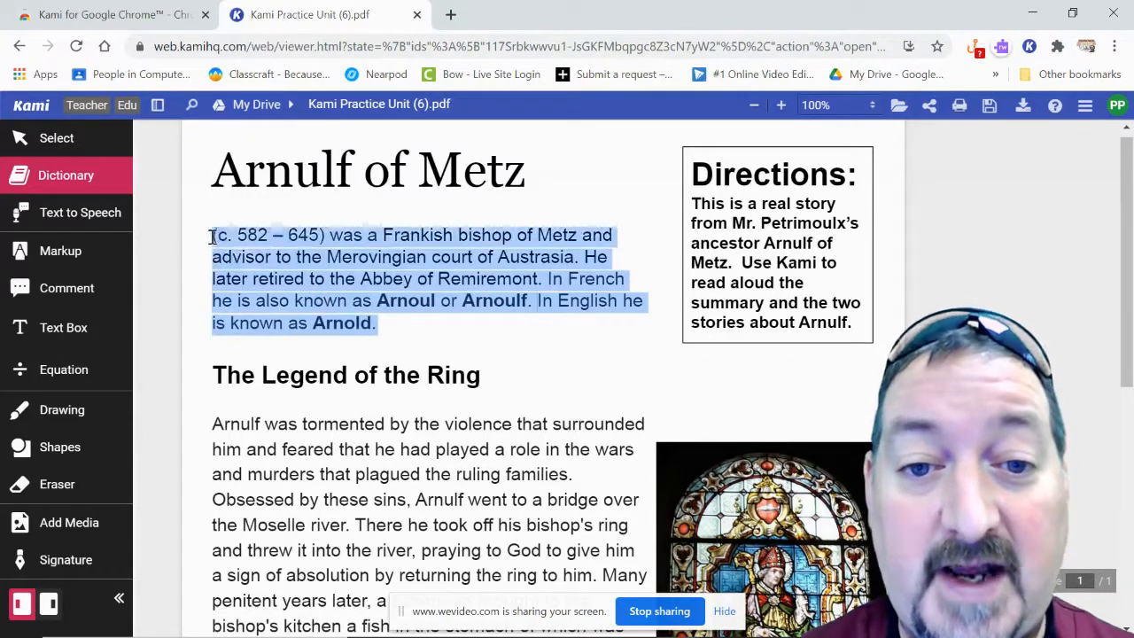
{"action": "left_click", "coordinate": [67, 217]}
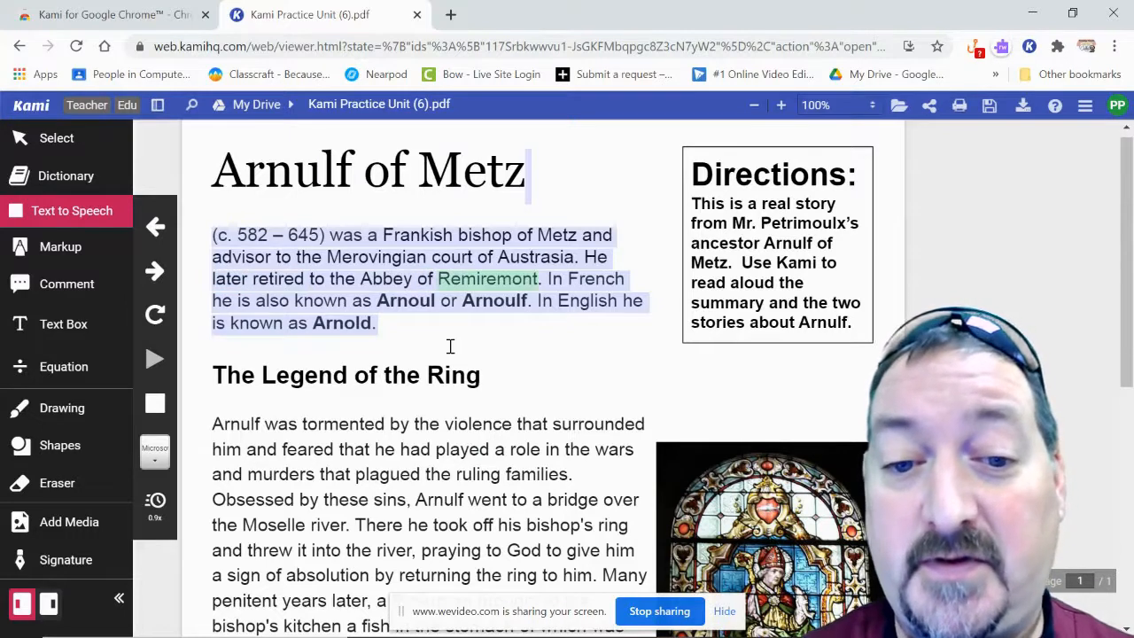
{"action": "left_click", "coordinate": [155, 401]}
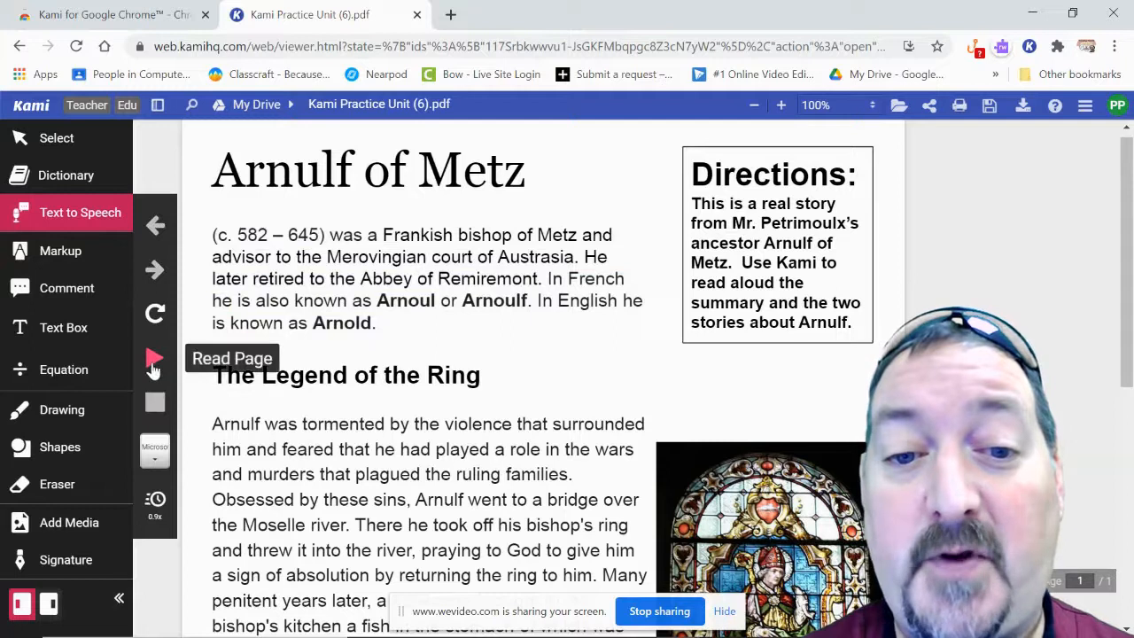
Step: Change the Text to Speech voice to Google UK English Female, and play and stop a sample reading of the page
{"action": "left_click", "coordinate": [155, 452]}
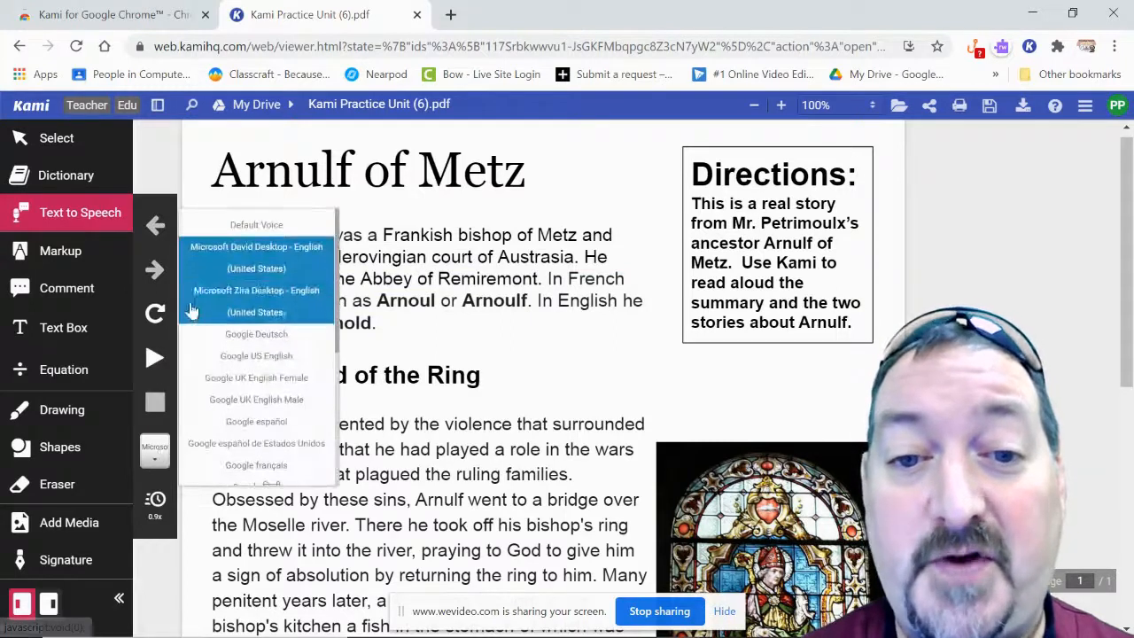
{"action": "left_click", "coordinate": [270, 379]}
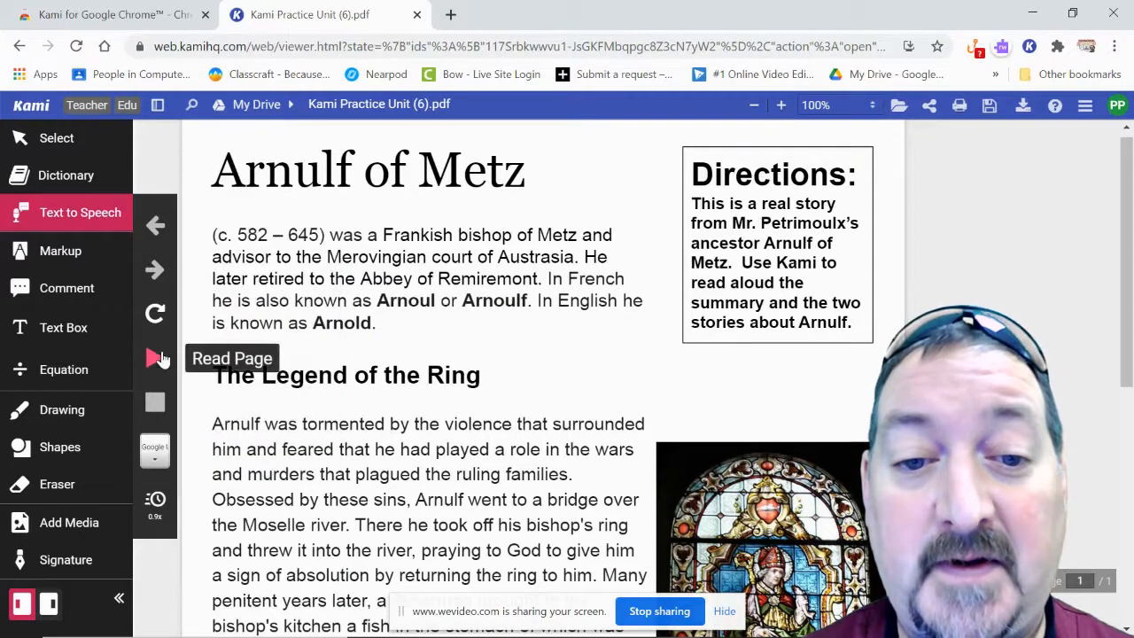
{"action": "left_click", "coordinate": [158, 358]}
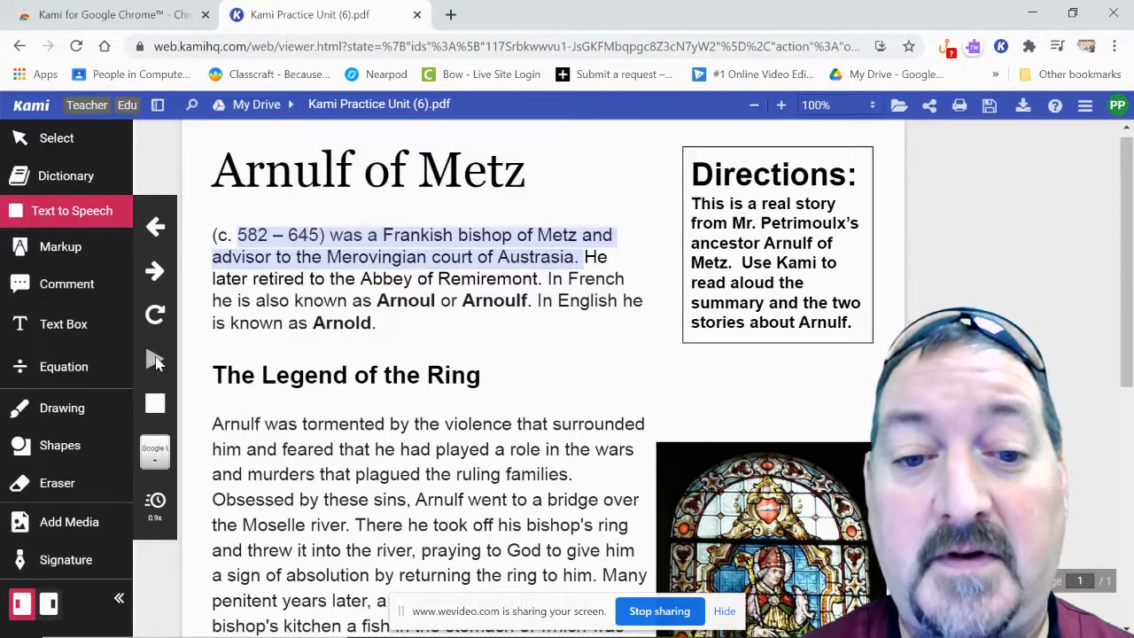
{"action": "left_click", "coordinate": [155, 403]}
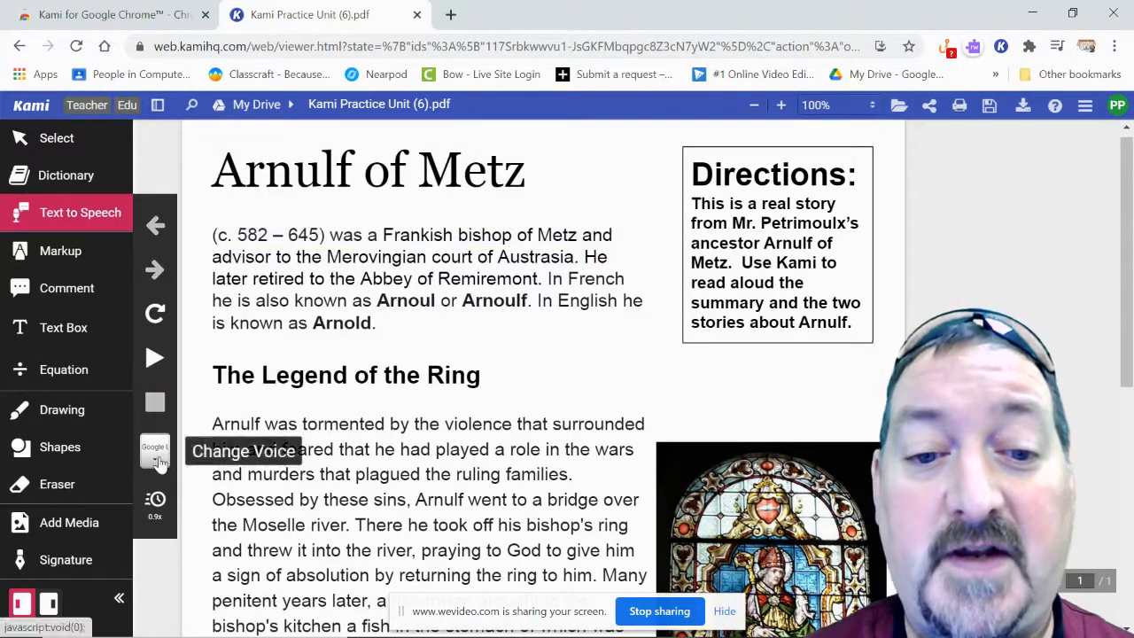
Step: Set the Text to Speech reading speed to 0.8x, and play and stop a sample reading of the page
{"action": "left_click", "coordinate": [156, 454]}
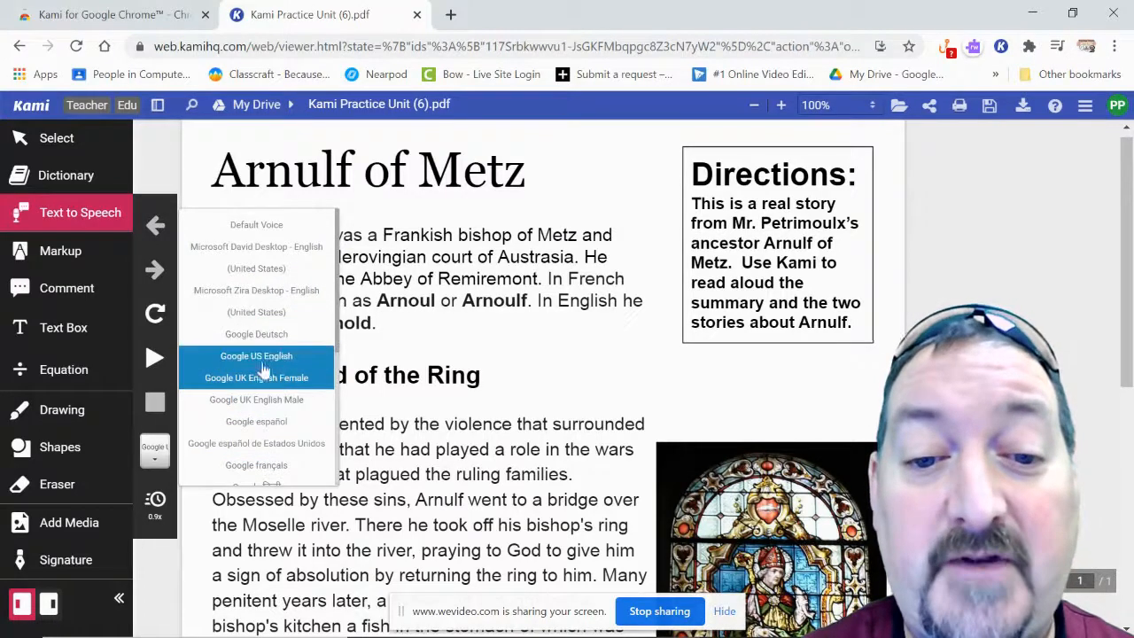
{"action": "left_click", "coordinate": [155, 501]}
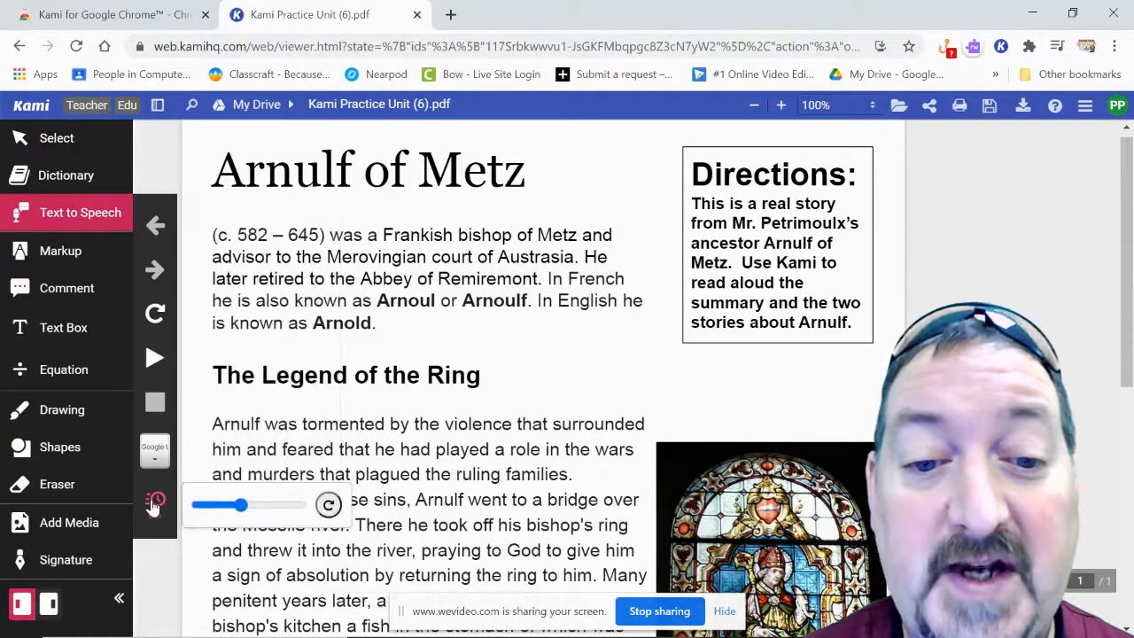
{"action": "left_click", "coordinate": [236, 507]}
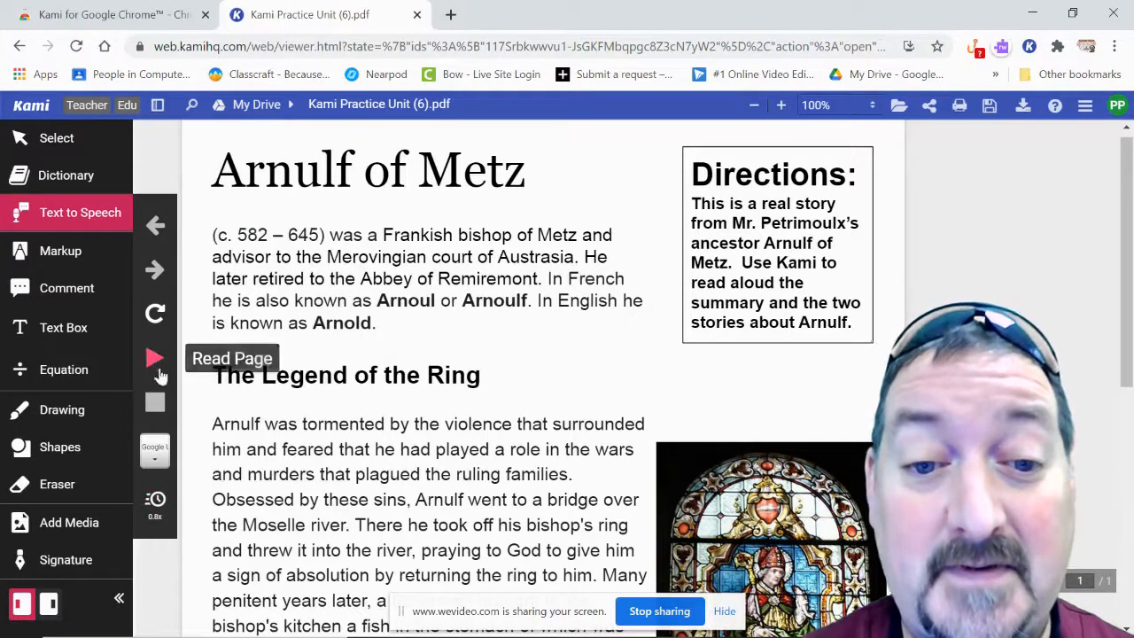
{"action": "left_click", "coordinate": [156, 358]}
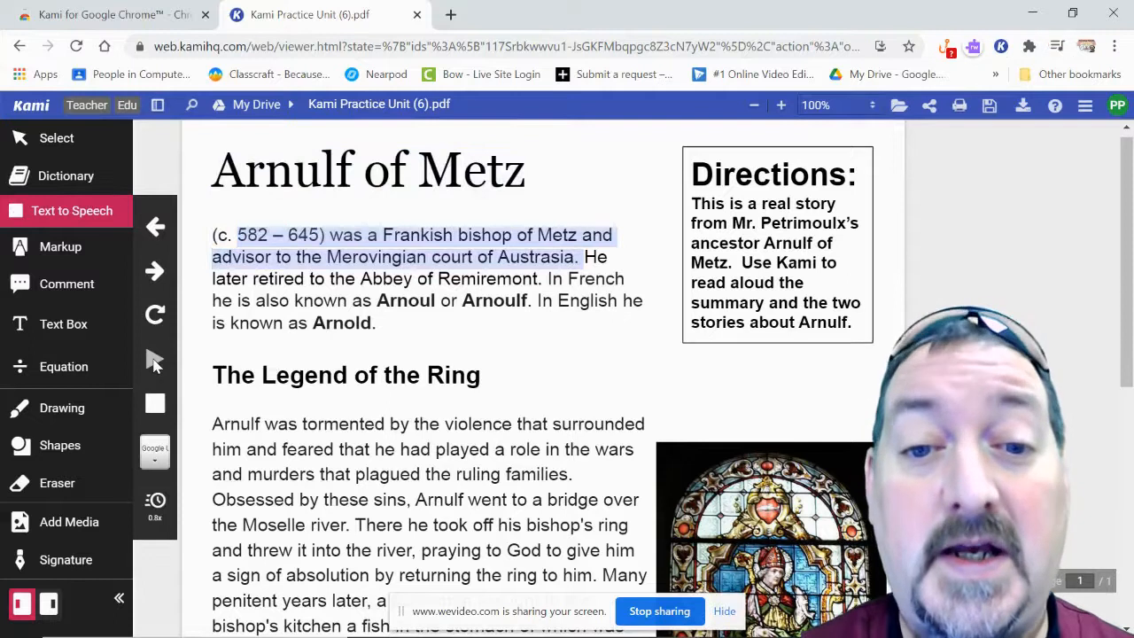
{"action": "left_click", "coordinate": [155, 407]}
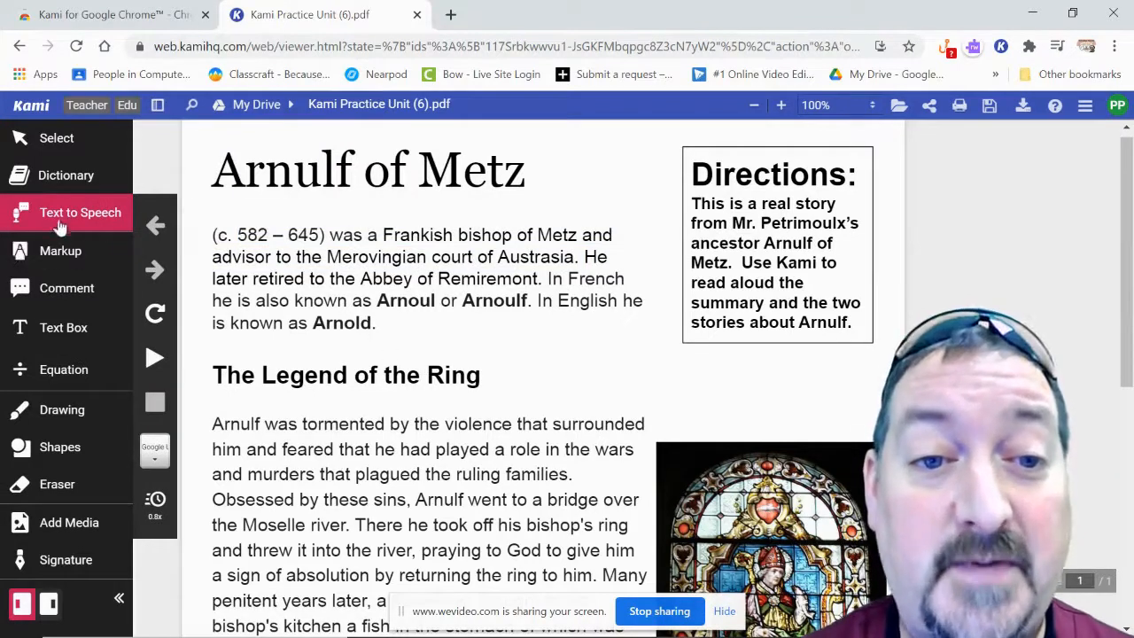
Step: Look up the word "retired" from the introductory paragraph with the Dictionary tool, and dismiss the definition
{"action": "left_click", "coordinate": [70, 179]}
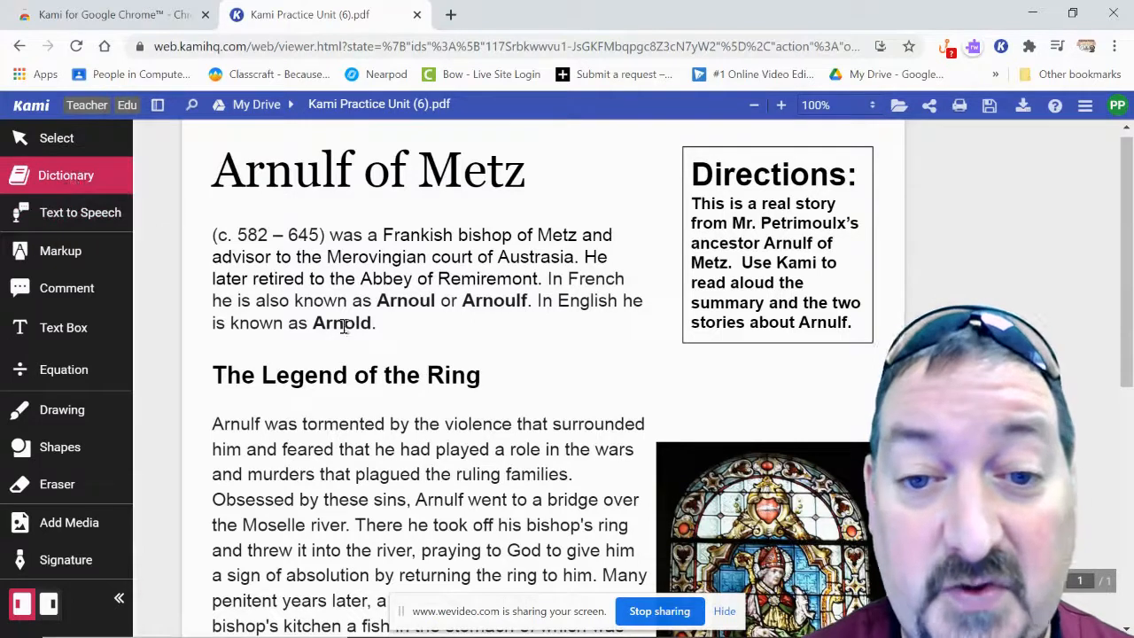
{"action": "left_click_drag", "start_coordinate": [305, 281], "coordinate": [250, 280]}
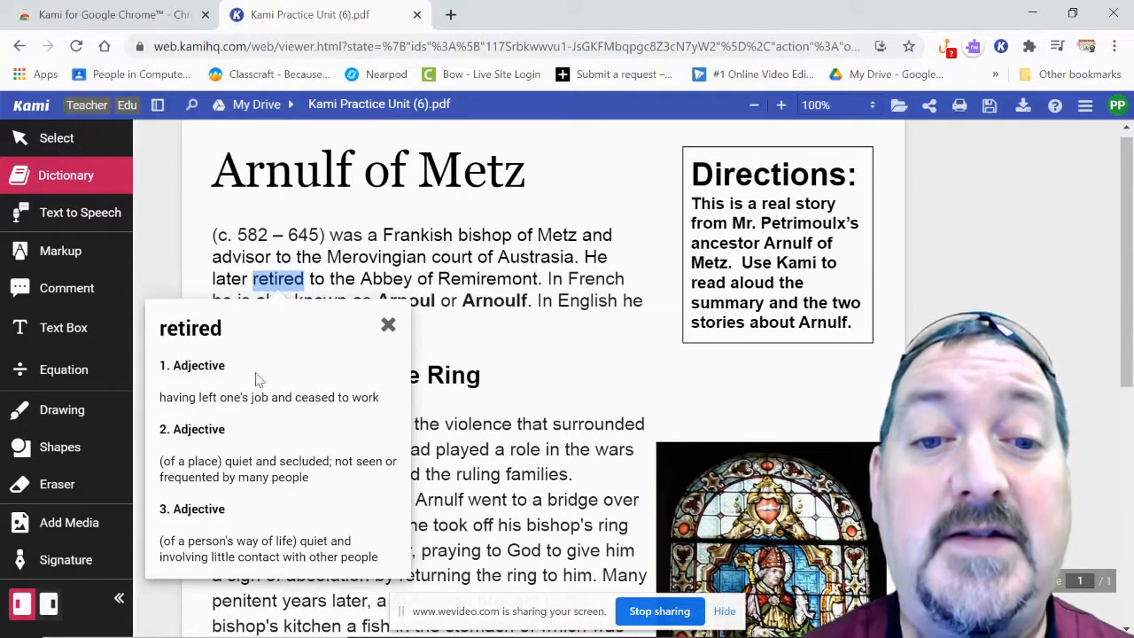
{"action": "left_click", "coordinate": [428, 361]}
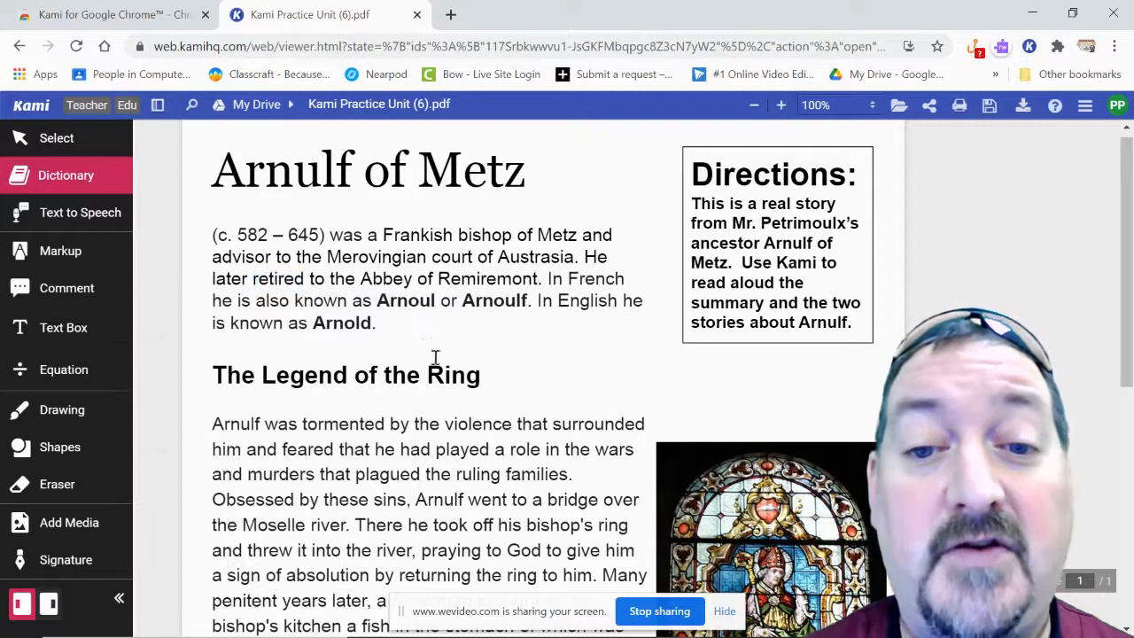
Step: Highlight "c. 582 – 645" in the introductory paragraph in green with the Markup highlighter, and switch the highlighter colour to pink
{"action": "left_click", "coordinate": [56, 257]}
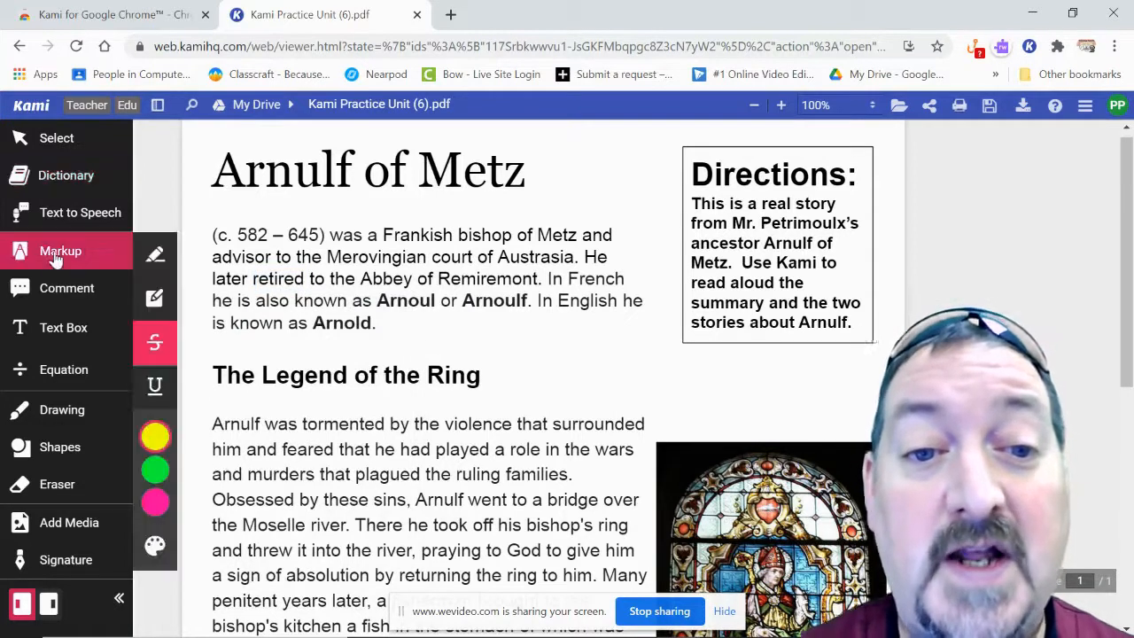
{"action": "left_click", "coordinate": [156, 257]}
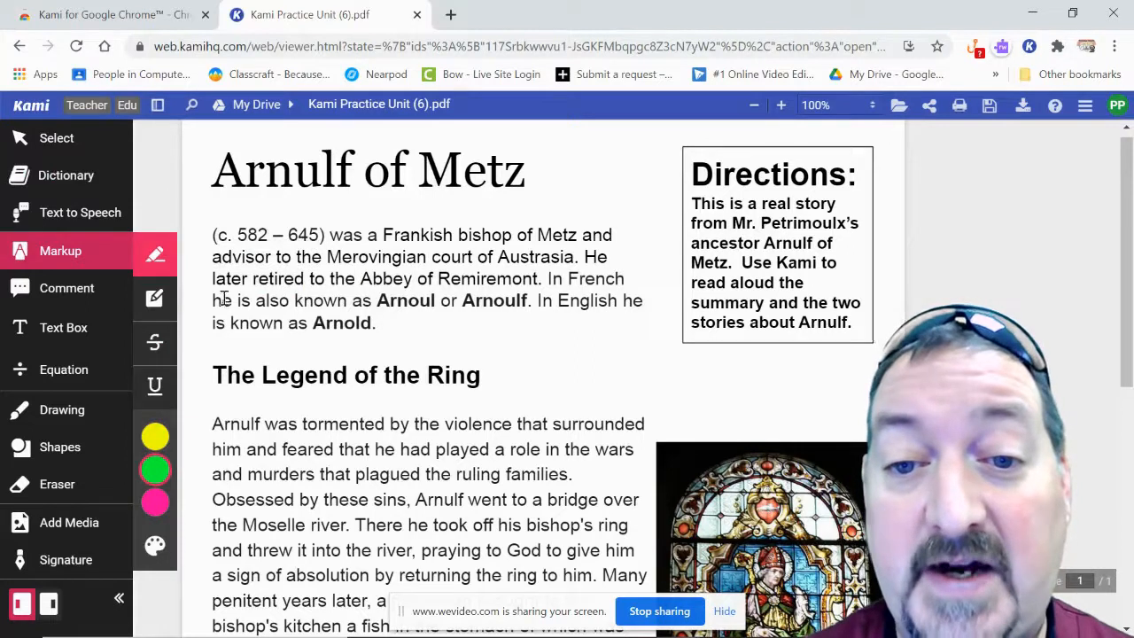
{"action": "left_click_drag", "start_coordinate": [221, 234], "coordinate": [324, 237]}
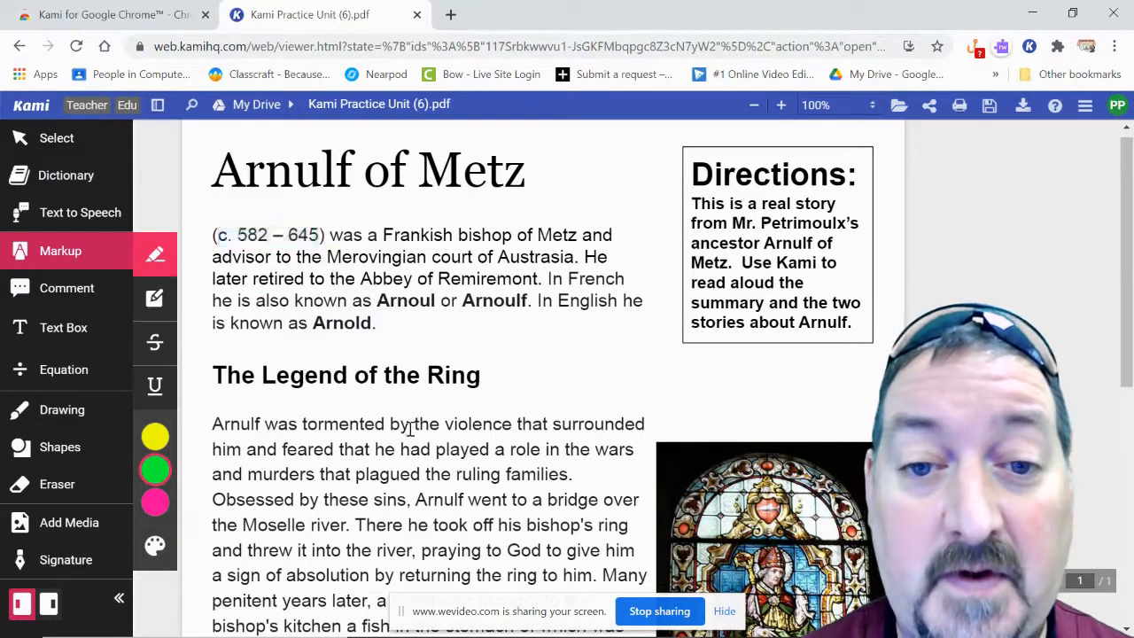
{"action": "left_click", "coordinate": [155, 543]}
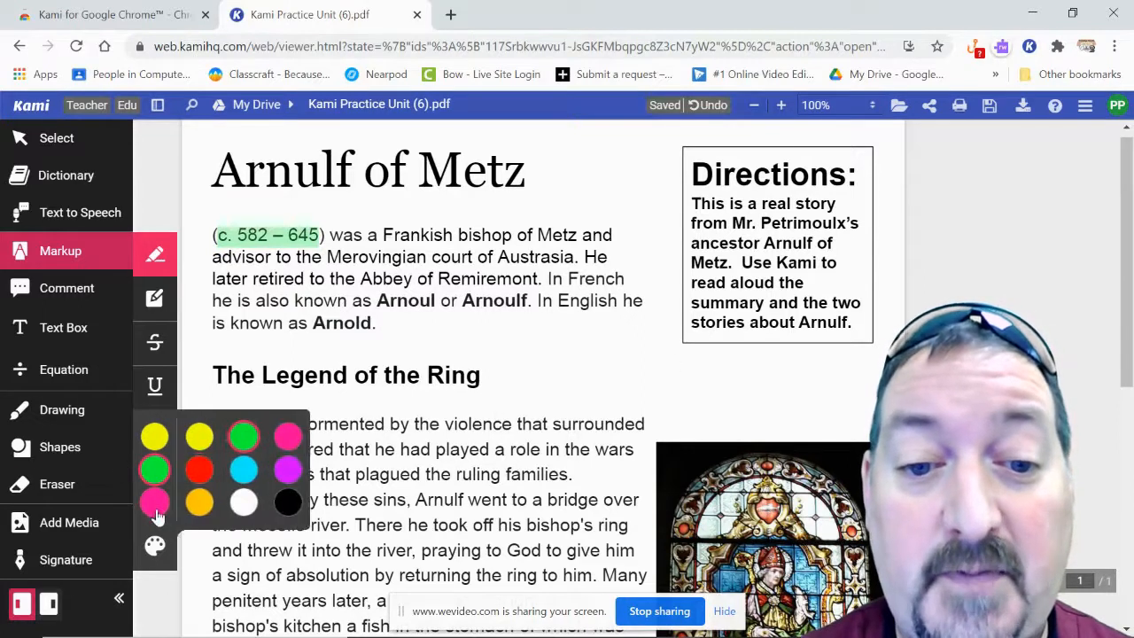
{"action": "left_click", "coordinate": [155, 508]}
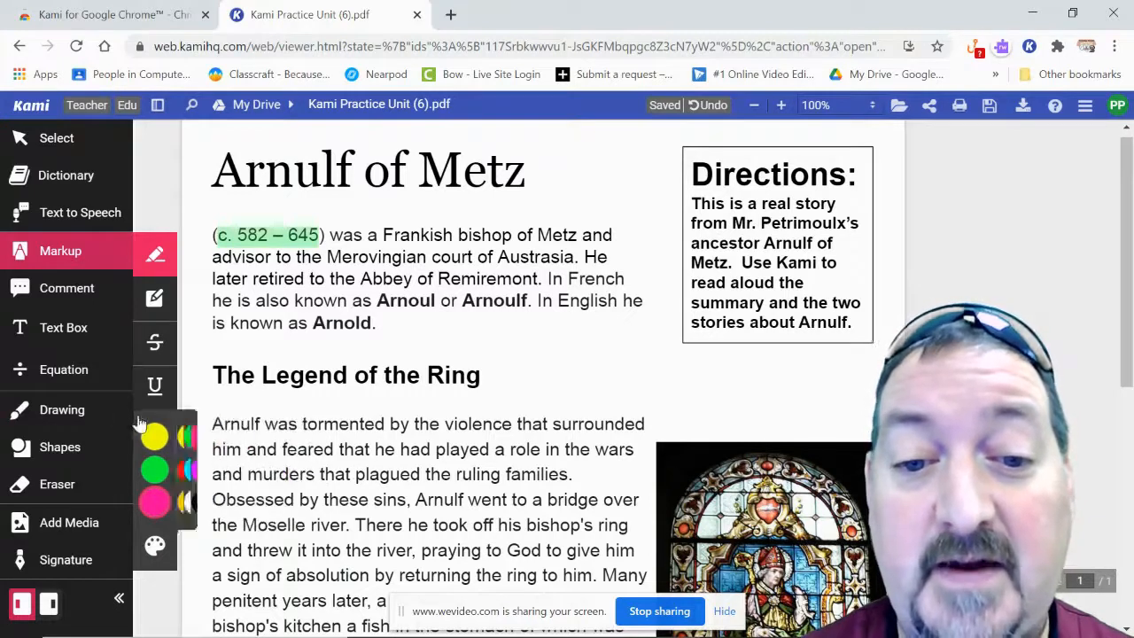
Step: Highlight "Arnulf went to a bridge" in pink, and start a text comment on "In English he" in the introductory paragraph
{"action": "left_click_drag", "start_coordinate": [415, 500], "coordinate": [603, 502]}
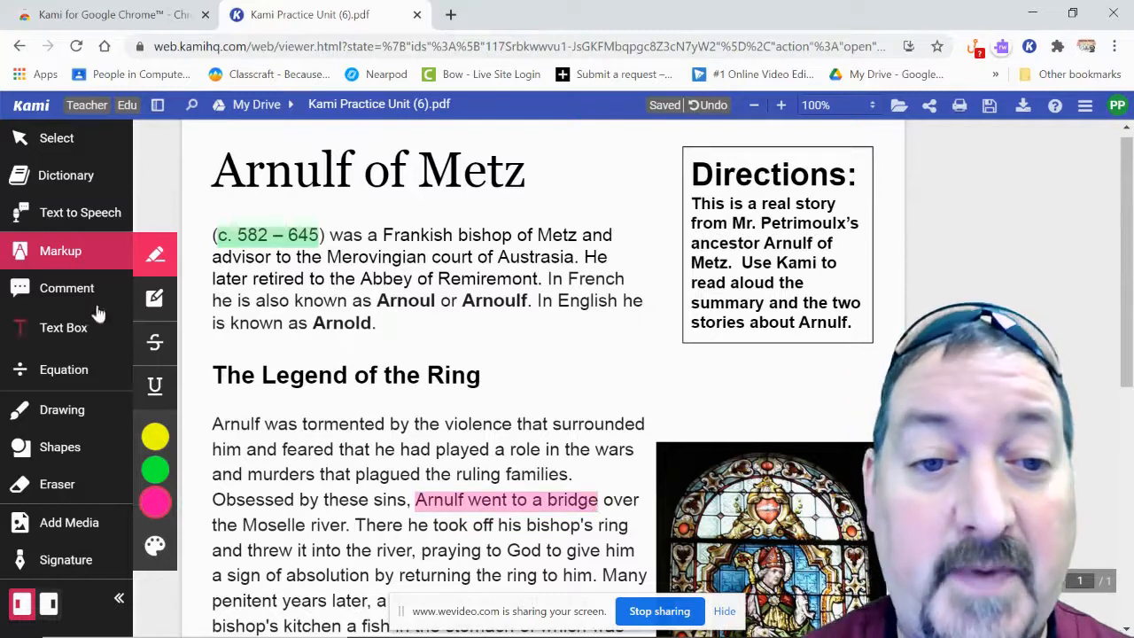
{"action": "left_click", "coordinate": [71, 289]}
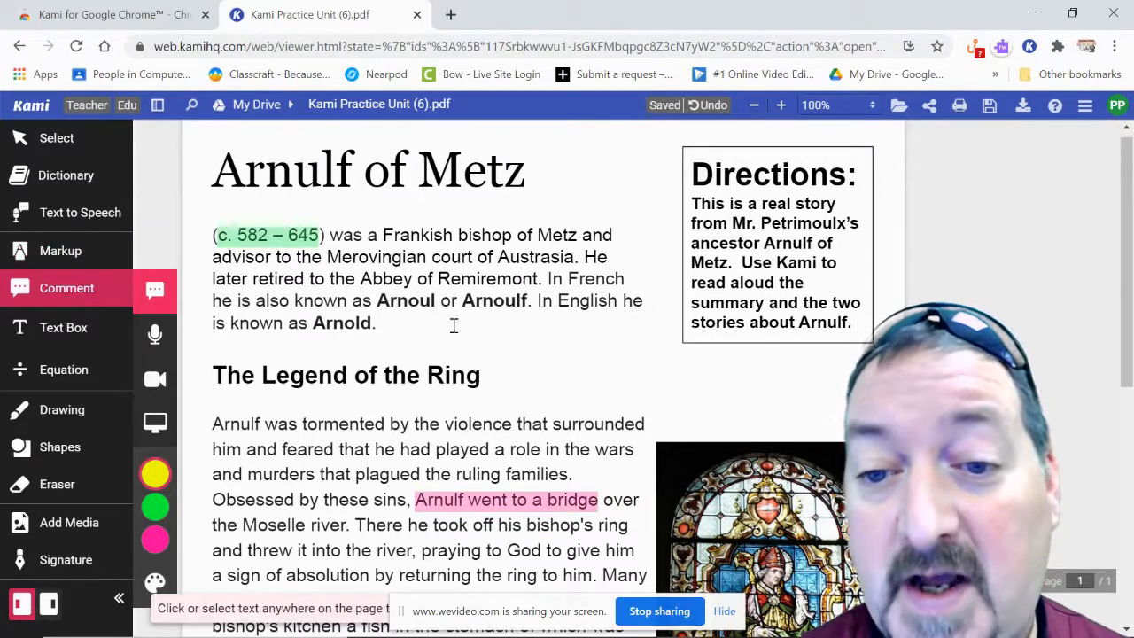
{"action": "left_click_drag", "start_coordinate": [652, 301], "coordinate": [535, 301]}
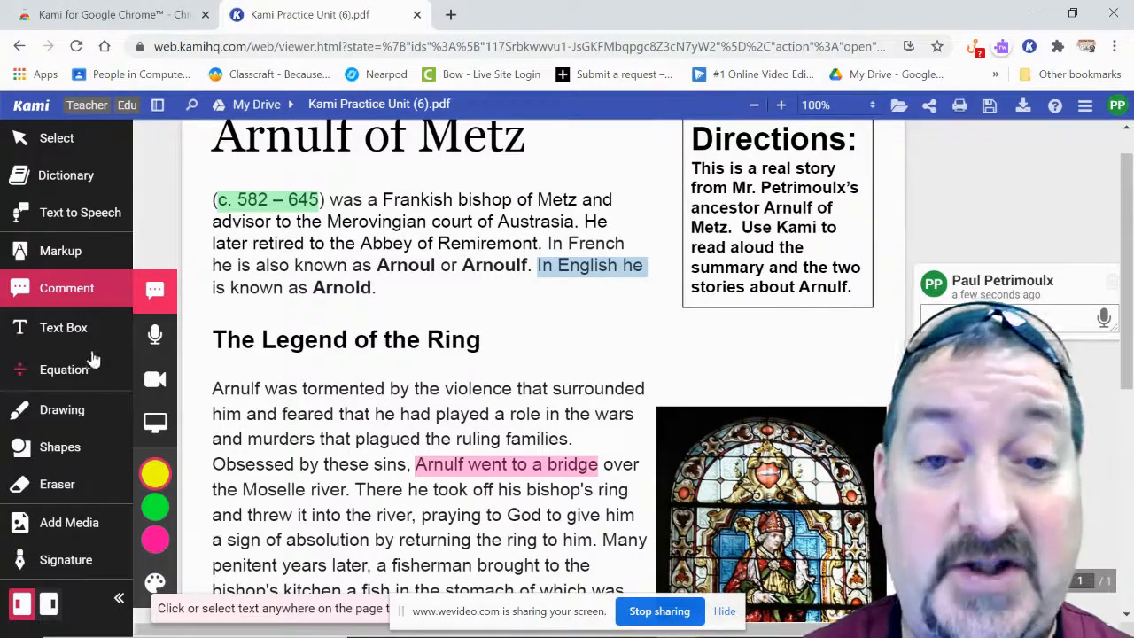
Step: Launch the Kami extension in a new browser tab and open the Thirteen Colonies map PDF from Google Drive
{"action": "left_click", "coordinate": [451, 15]}
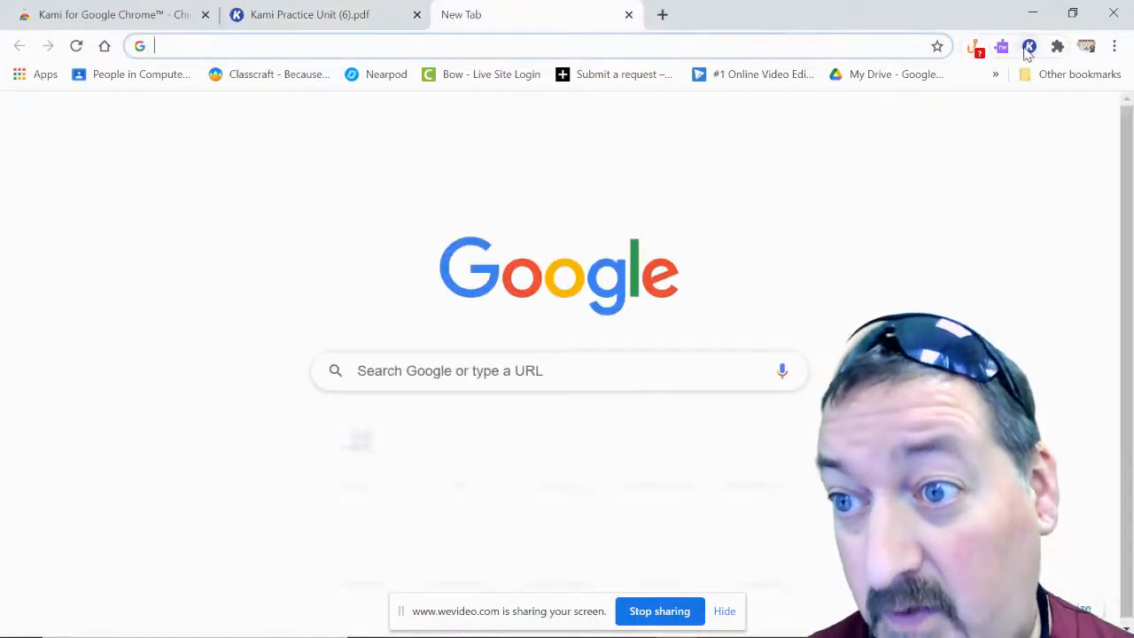
{"action": "left_click", "coordinate": [1030, 47]}
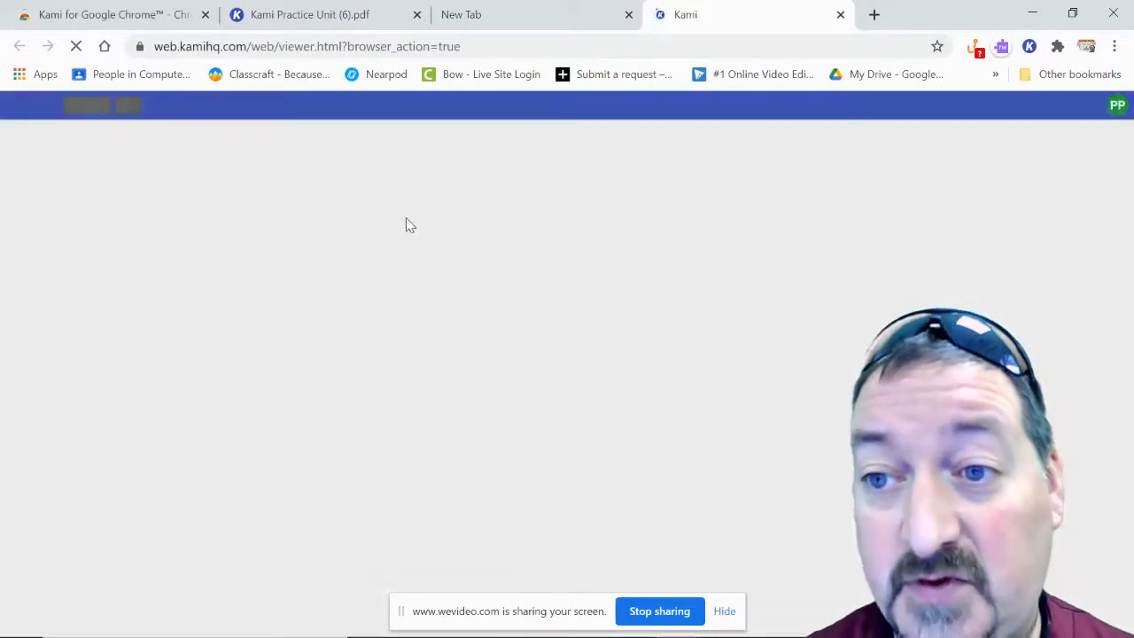
{"action": "left_click", "coordinate": [547, 269]}
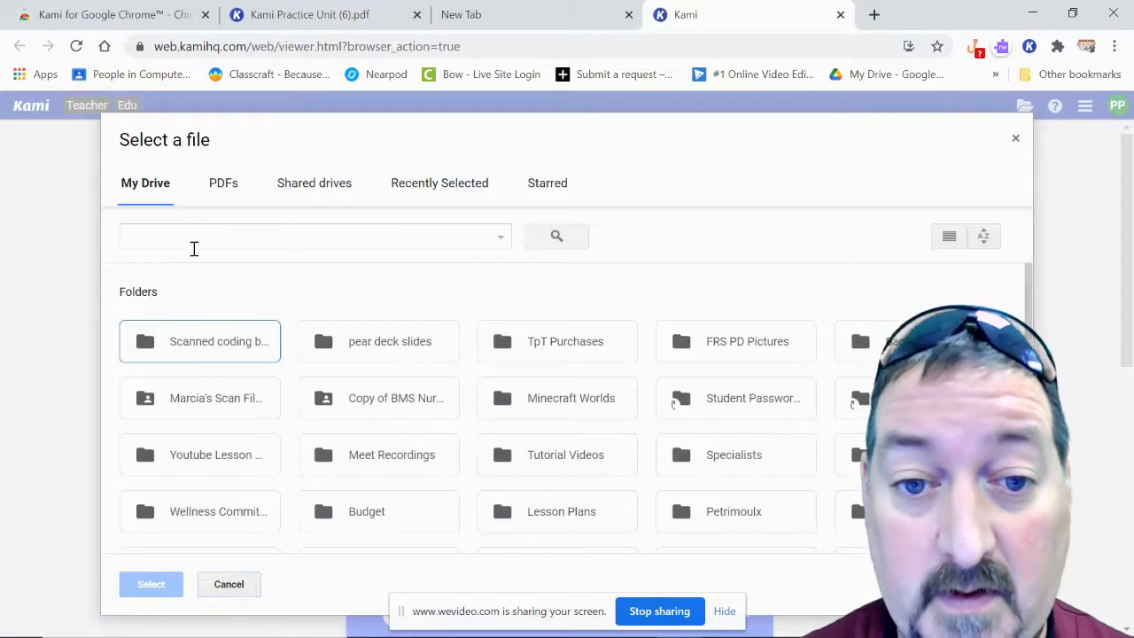
{"action": "scroll", "coordinate": [407, 423], "scroll_direction": "down", "scroll_amount": 10}
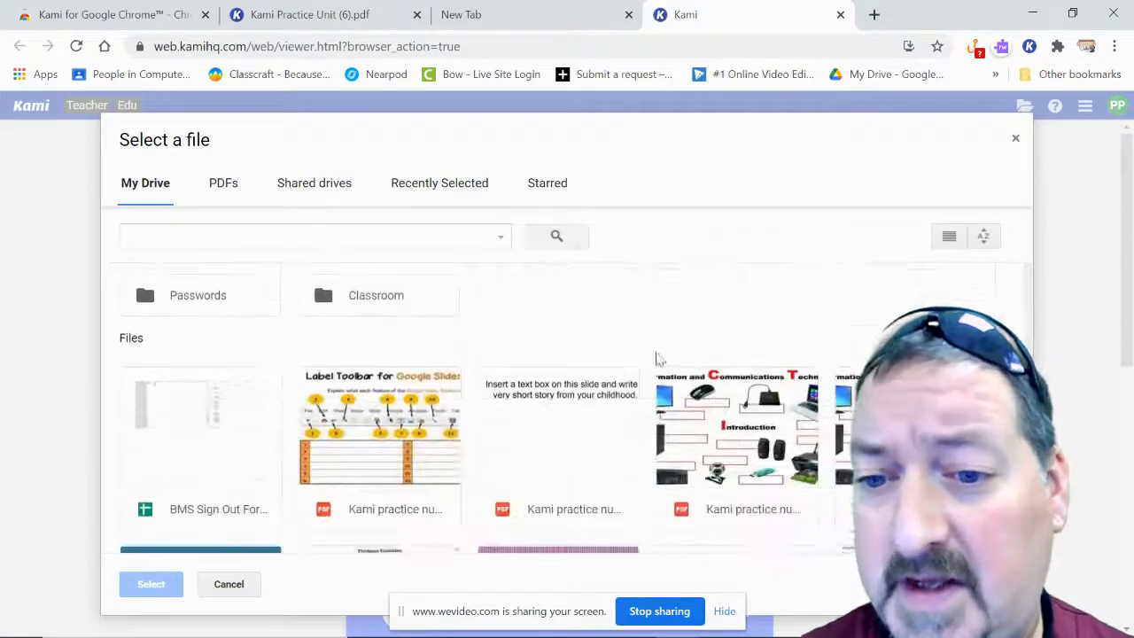
{"action": "scroll", "coordinate": [567, 470], "scroll_direction": "down", "scroll_amount": 5}
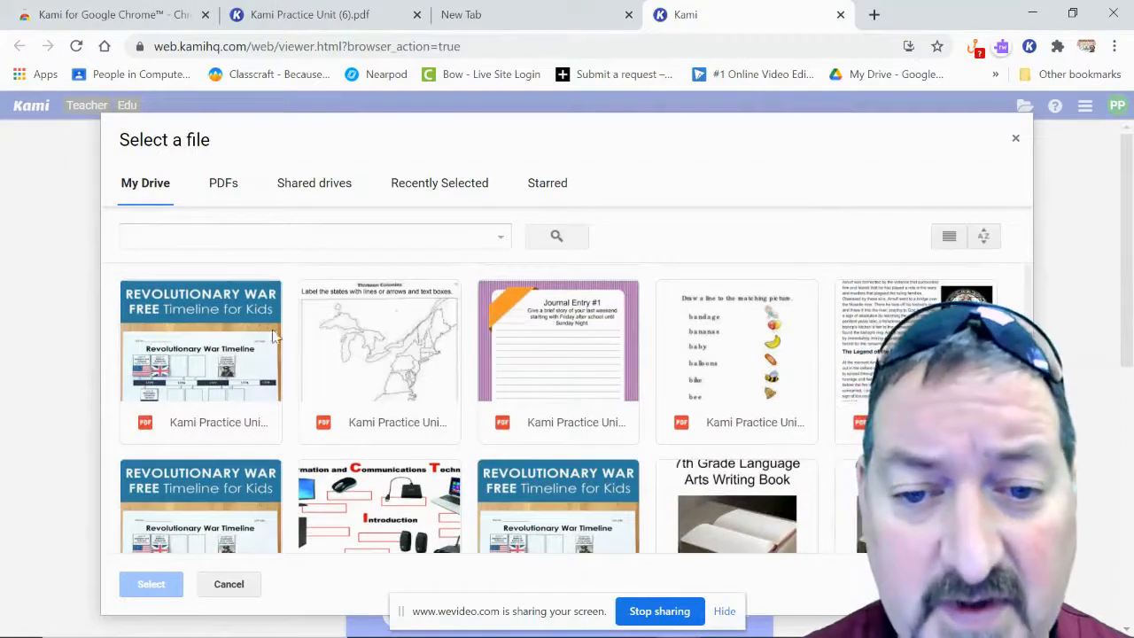
{"action": "scroll", "coordinate": [273, 332], "scroll_direction": "up", "scroll_amount": 5}
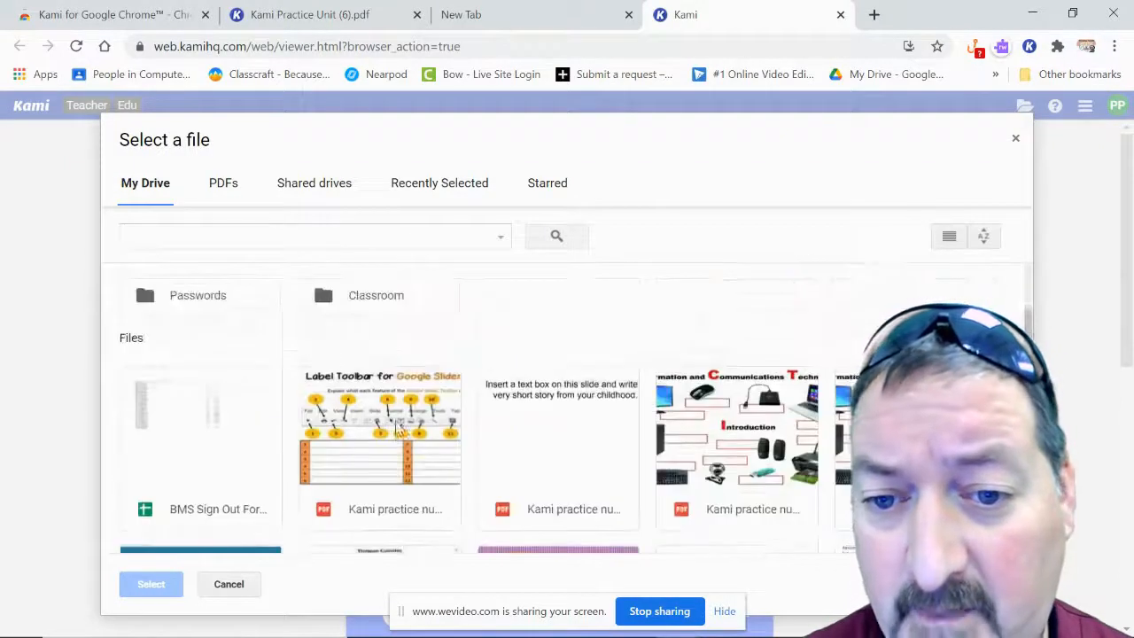
{"action": "scroll", "coordinate": [390, 428], "scroll_direction": "down", "scroll_amount": 1}
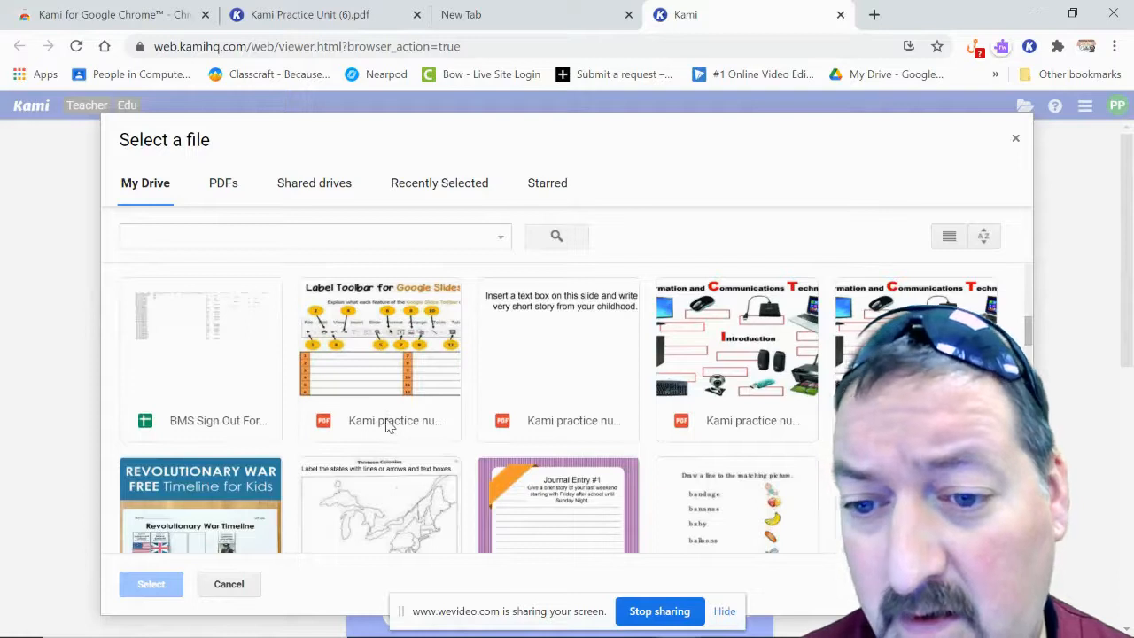
{"action": "scroll", "coordinate": [387, 425], "scroll_direction": "down", "scroll_amount": 1}
{"action": "left_click", "coordinate": [362, 369]}
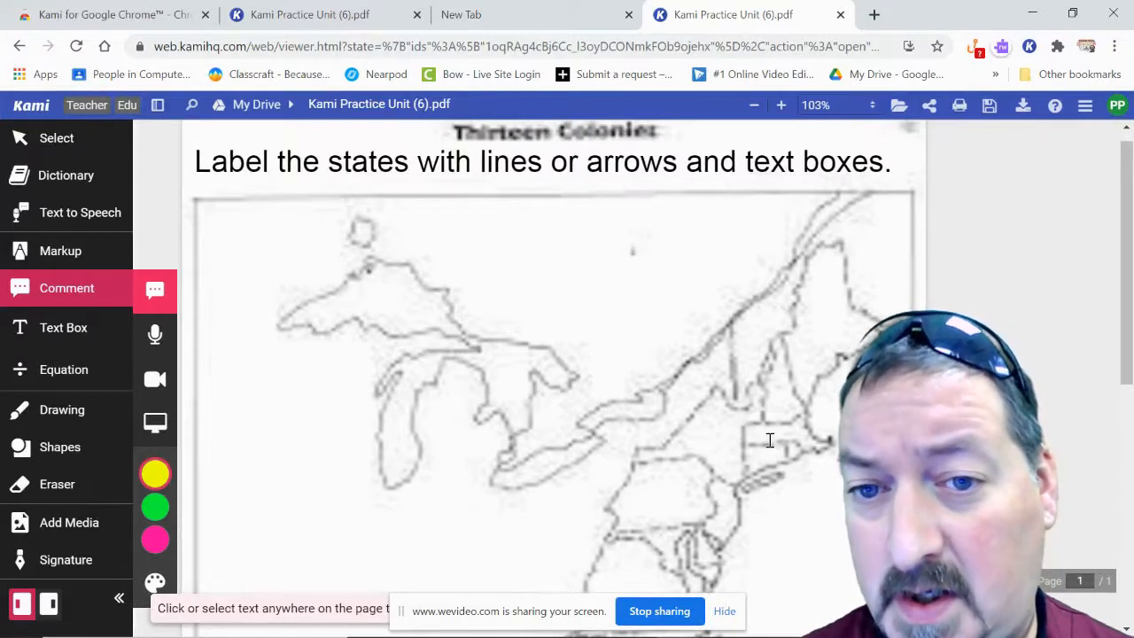
Step: Add a text box reading "Maine" in the blank area west of Maine on the map, widened to fit the label
{"action": "scroll", "coordinate": [770, 441], "scroll_direction": "up", "scroll_amount": 2}
{"action": "scroll", "coordinate": [767, 439], "scroll_direction": "down", "scroll_amount": 3}
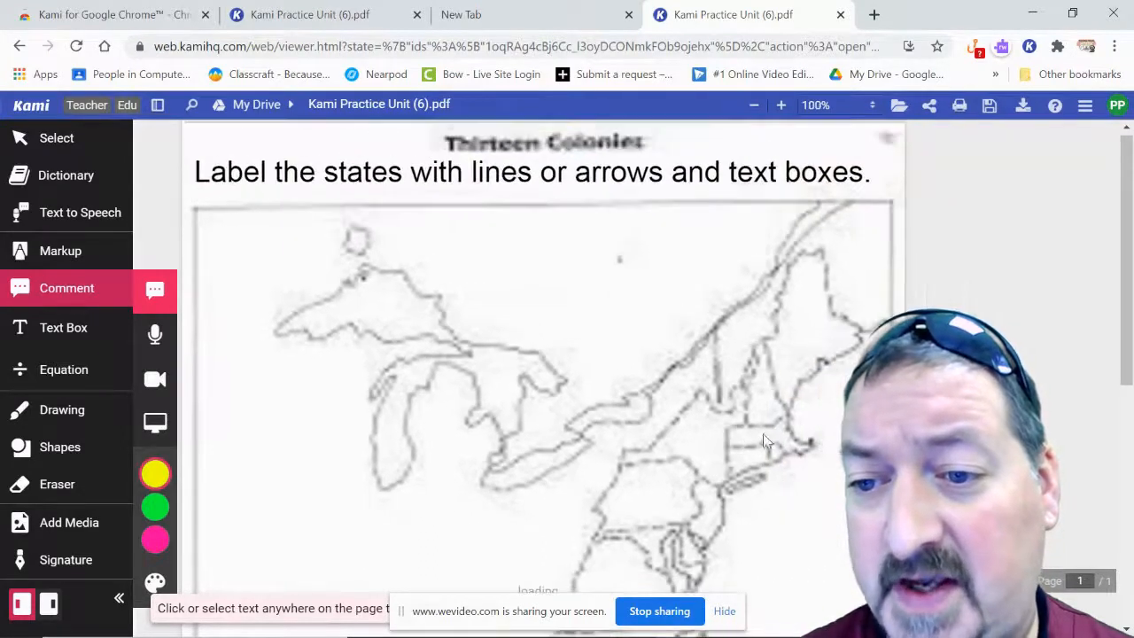
{"action": "scroll", "coordinate": [742, 452], "scroll_direction": "down", "scroll_amount": 1}
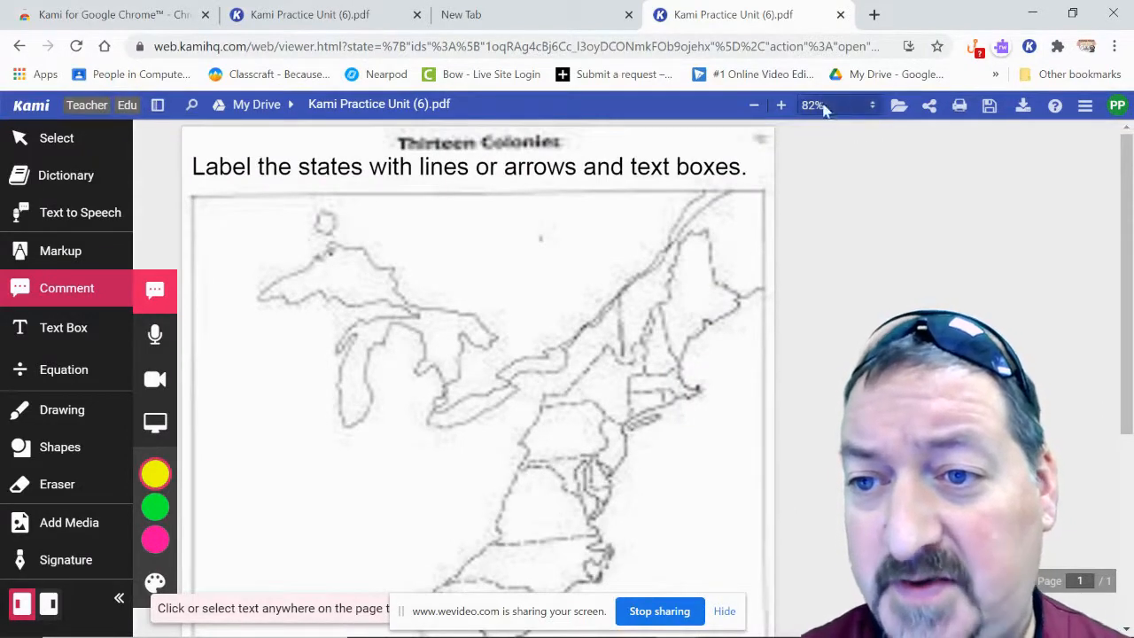
{"action": "scroll", "coordinate": [552, 417], "scroll_direction": "up", "scroll_amount": 3}
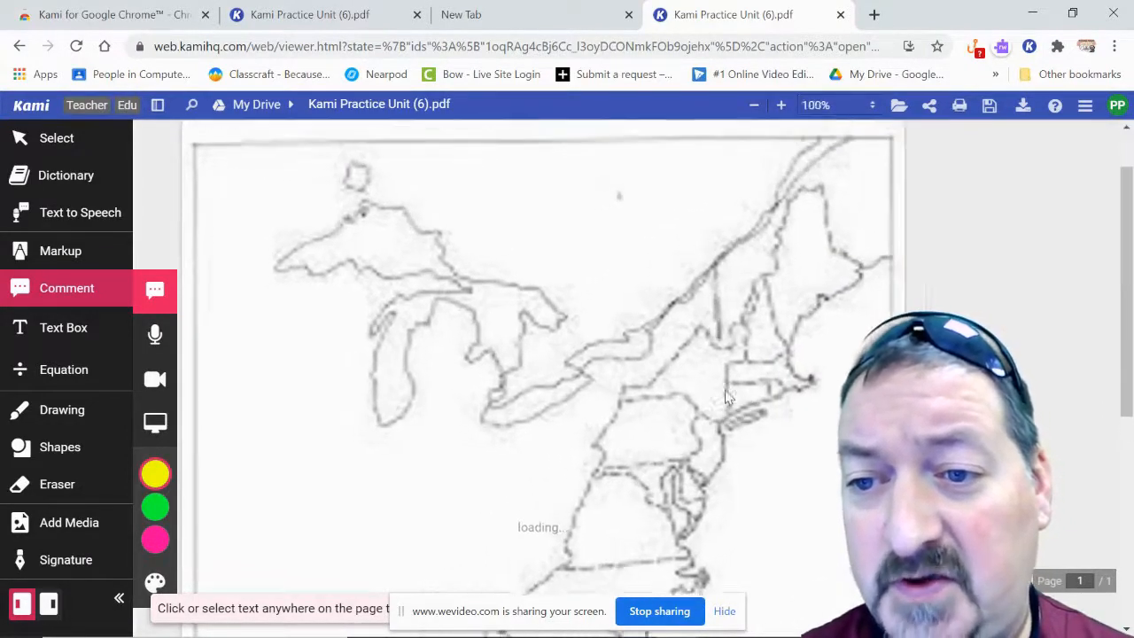
{"action": "left_click", "coordinate": [59, 333]}
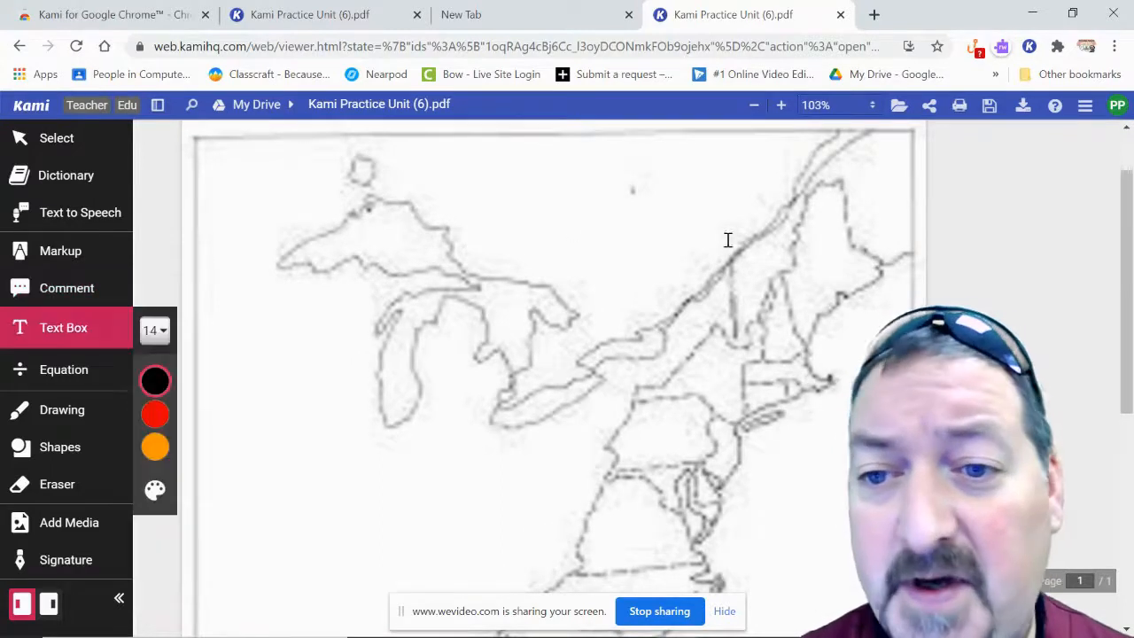
{"action": "left_click", "coordinate": [662, 193]}
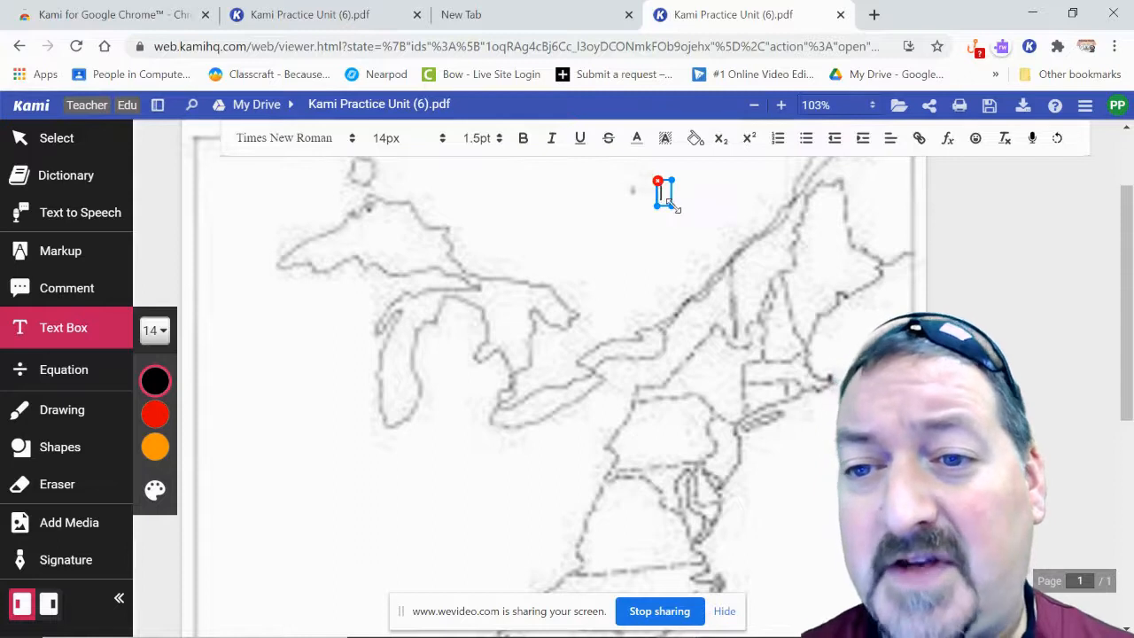
{"action": "left_click_drag", "start_coordinate": [669, 205], "coordinate": [742, 211]}
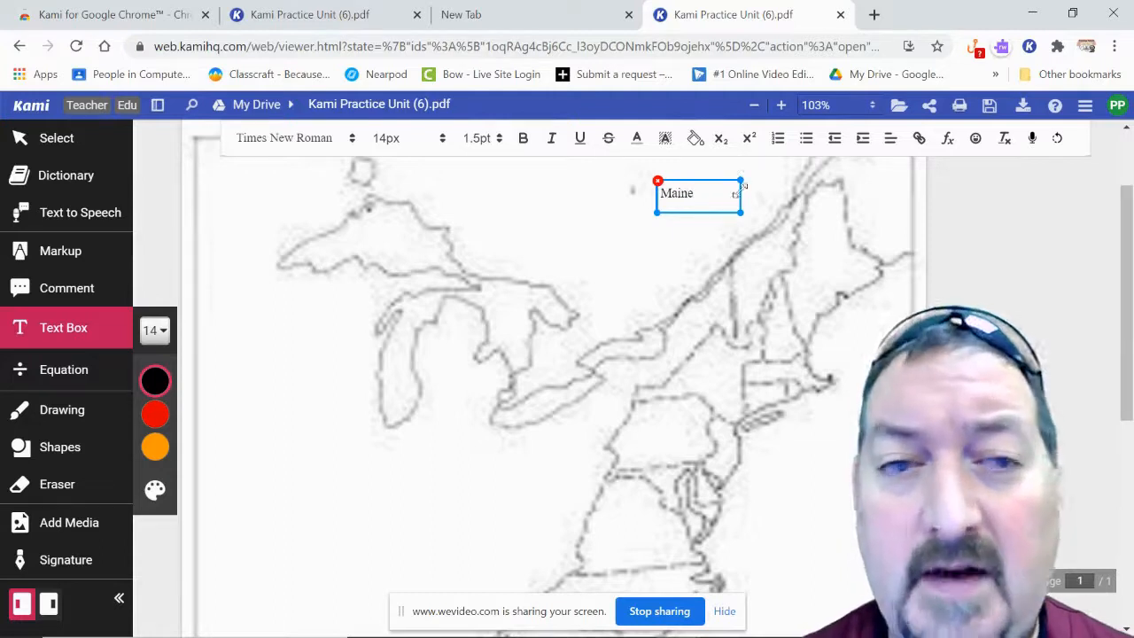
{"action": "left_click", "coordinate": [562, 226]}
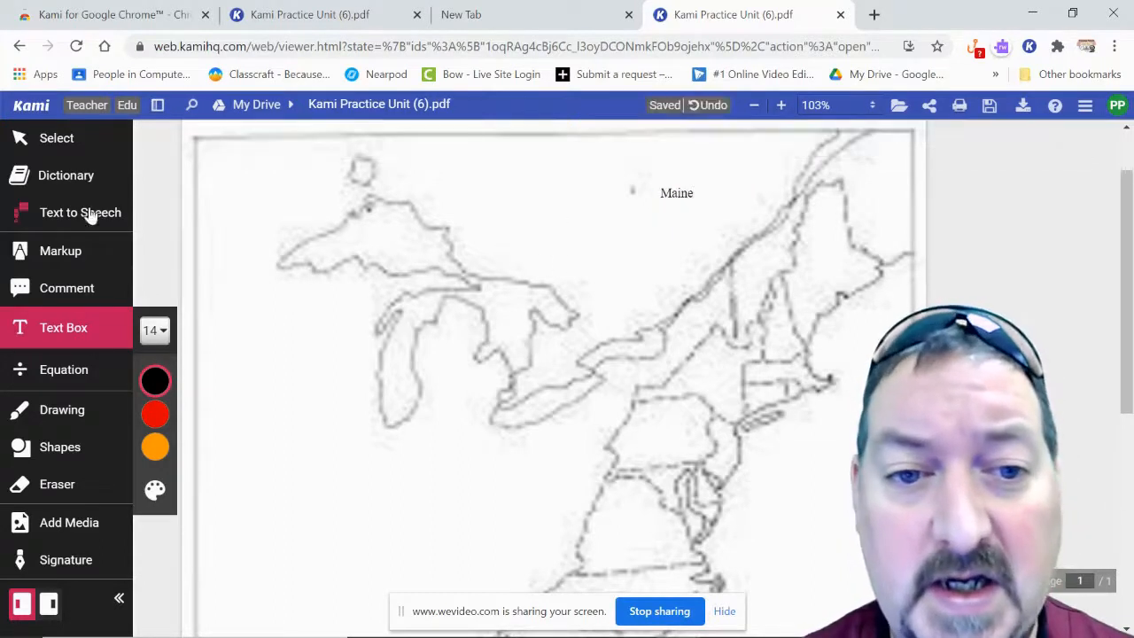
Step: Draw a pink freehand line from the "Maine" label to the state, and remove it with the Eraser
{"action": "left_click", "coordinate": [70, 416]}
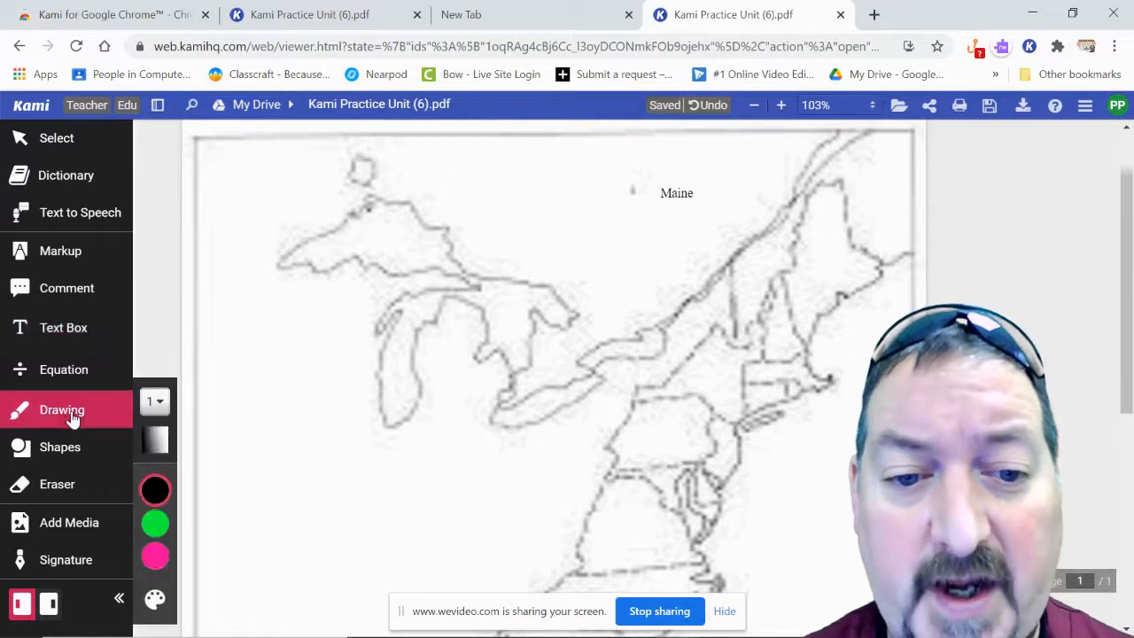
{"action": "left_click", "coordinate": [155, 556]}
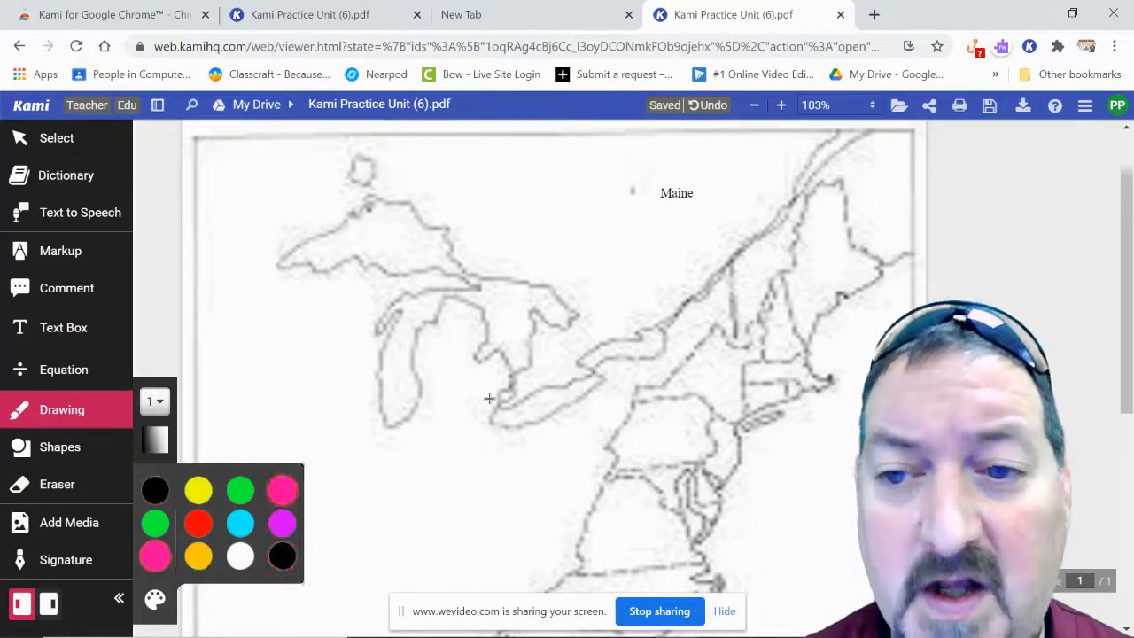
{"action": "left_click_drag", "start_coordinate": [698, 194], "coordinate": [809, 237]}
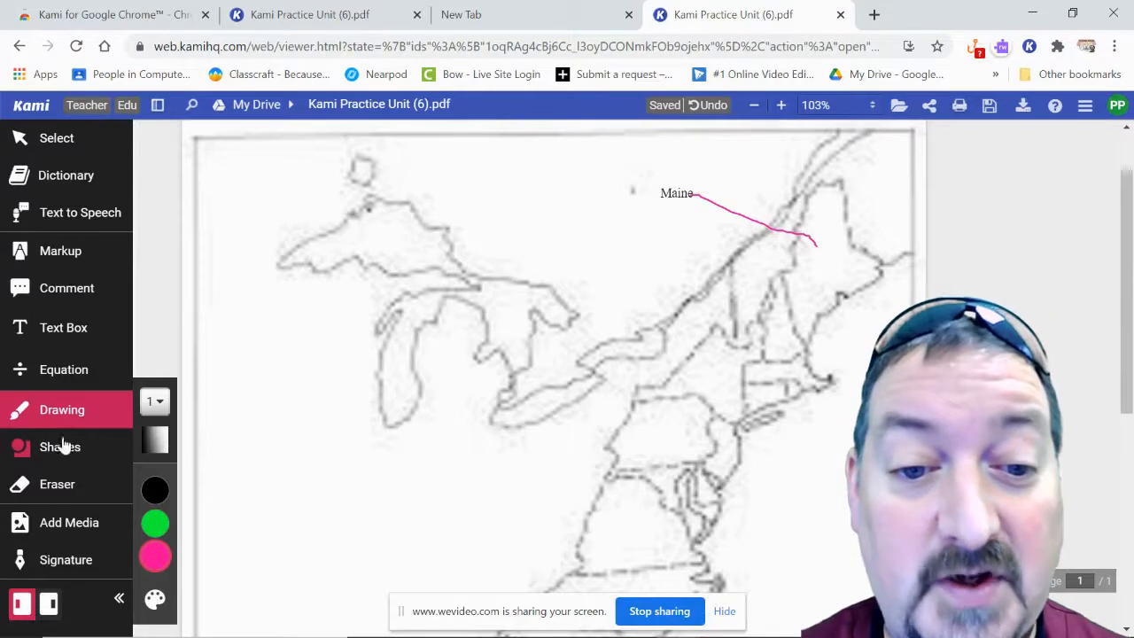
{"action": "left_click", "coordinate": [57, 484]}
{"action": "left_click_drag", "start_coordinate": [747, 235], "coordinate": [756, 194]}
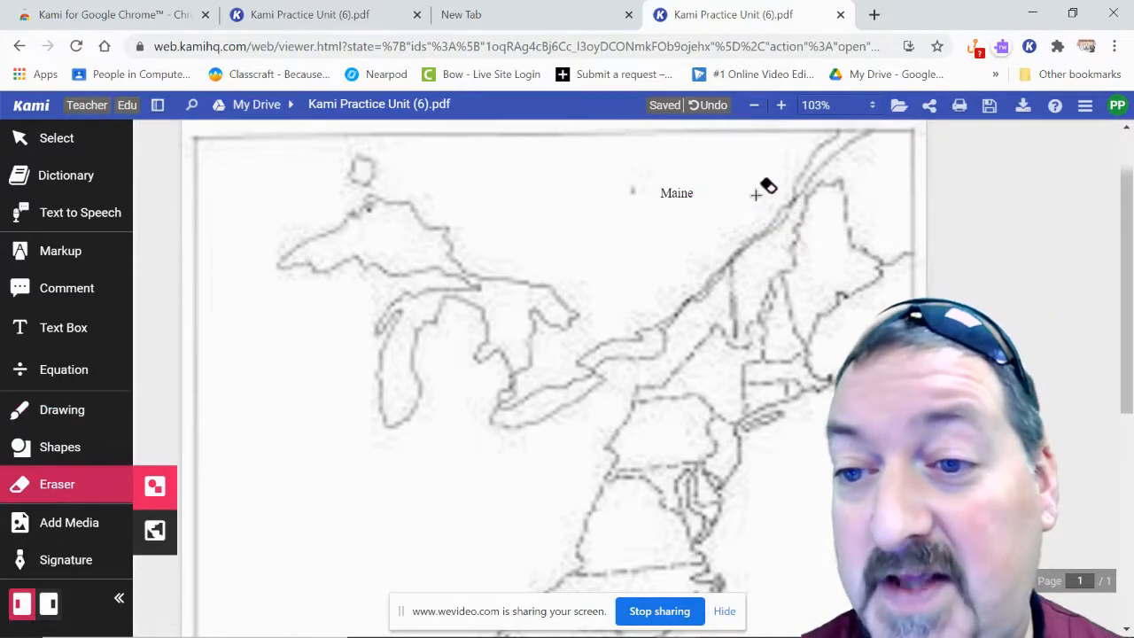
Step: Draw a black ellipse around the "Maine" label with the Shapes tool
{"action": "left_click", "coordinate": [62, 449]}
{"action": "left_click", "coordinate": [155, 355]}
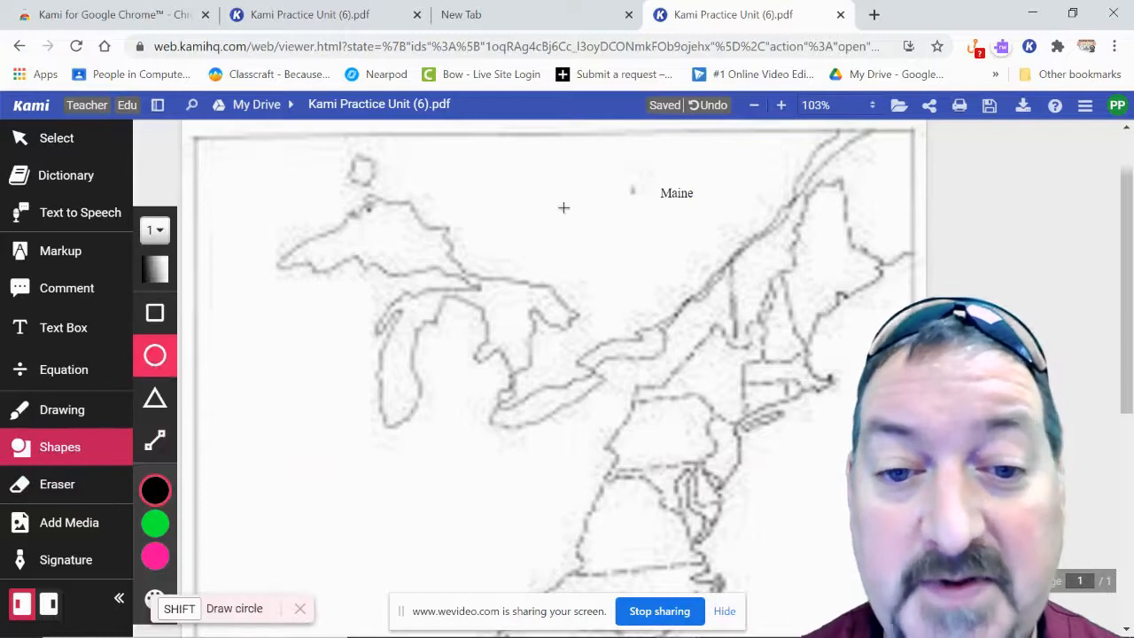
{"action": "left_click_drag", "start_coordinate": [635, 160], "coordinate": [723, 222]}
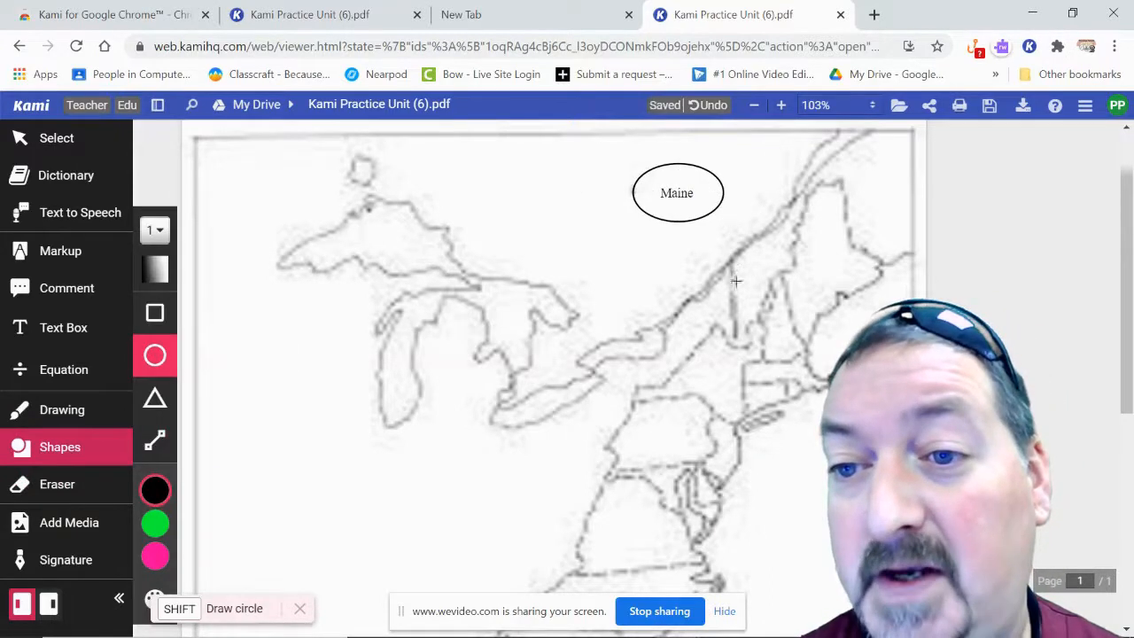
Step: Draw a black freehand line from the ellipse around "Maine" to the state on the map
{"action": "left_click", "coordinate": [56, 407]}
{"action": "left_click", "coordinate": [156, 493]}
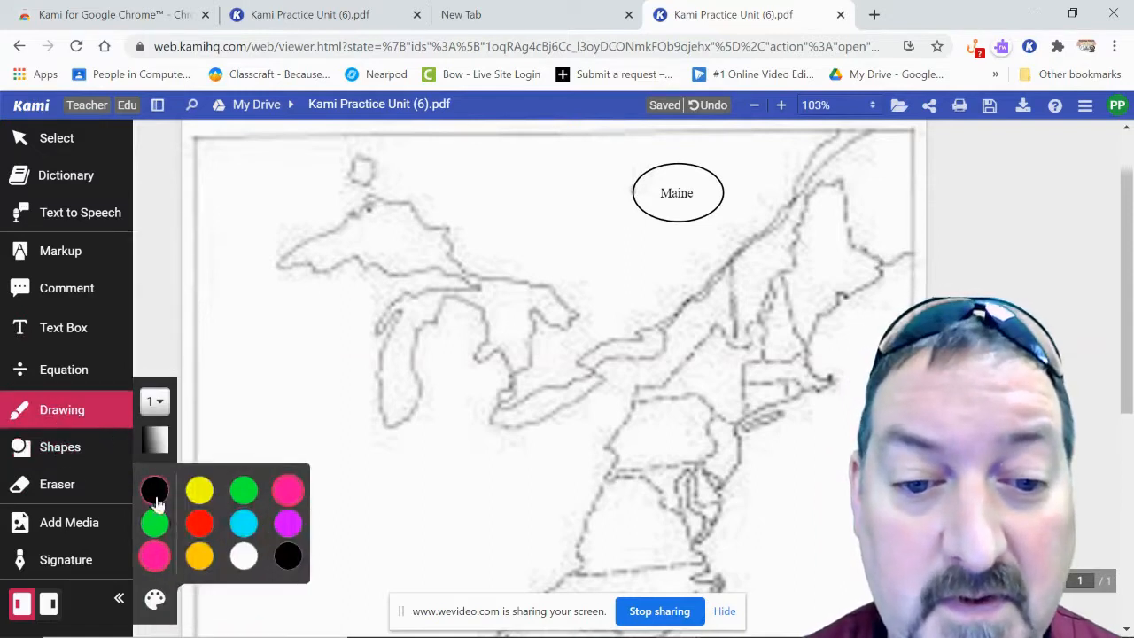
{"action": "left_click", "coordinate": [156, 494]}
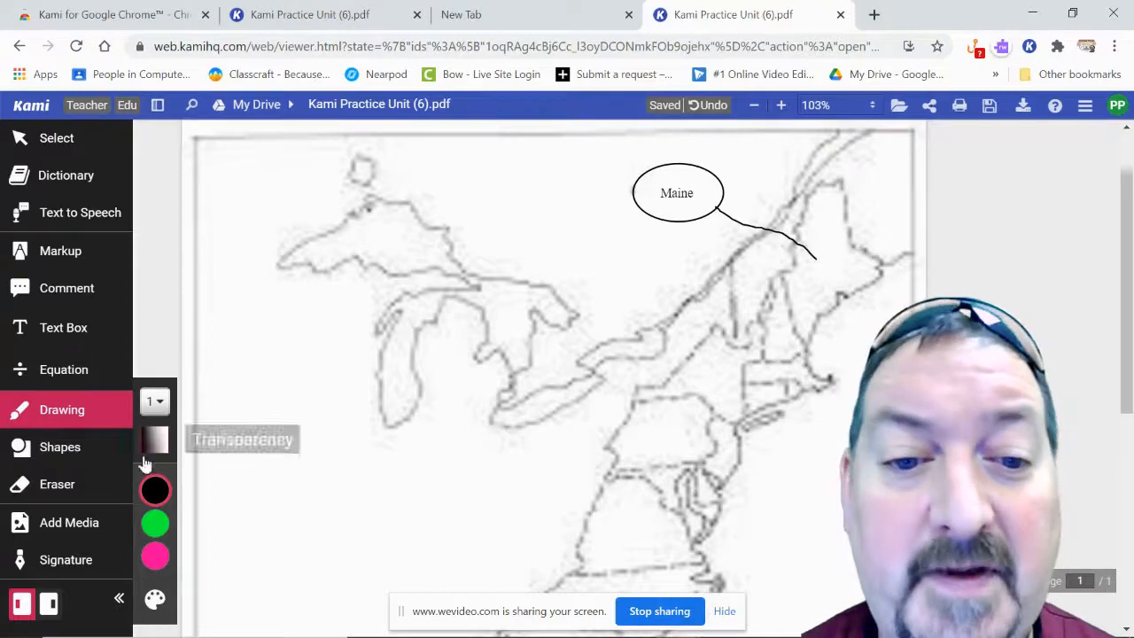
Step: Place an empty green 12 px equation box on the map between the Great Lakes and the "Maine" label
{"action": "left_click", "coordinate": [68, 372]}
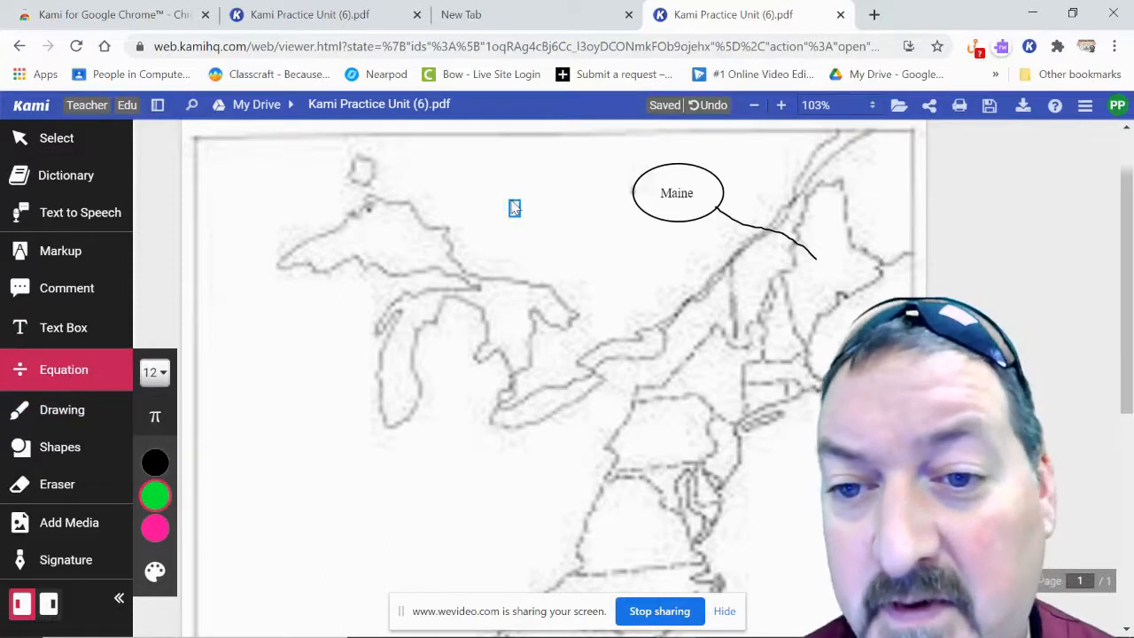
{"action": "left_click", "coordinate": [516, 210]}
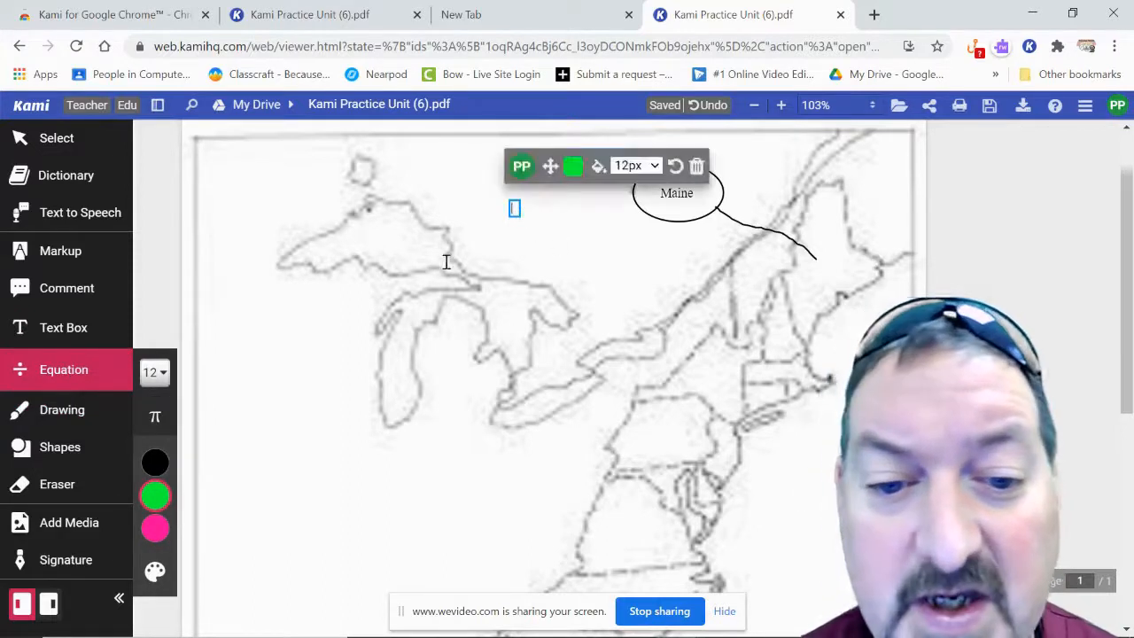
{"action": "left_click", "coordinate": [520, 212]}
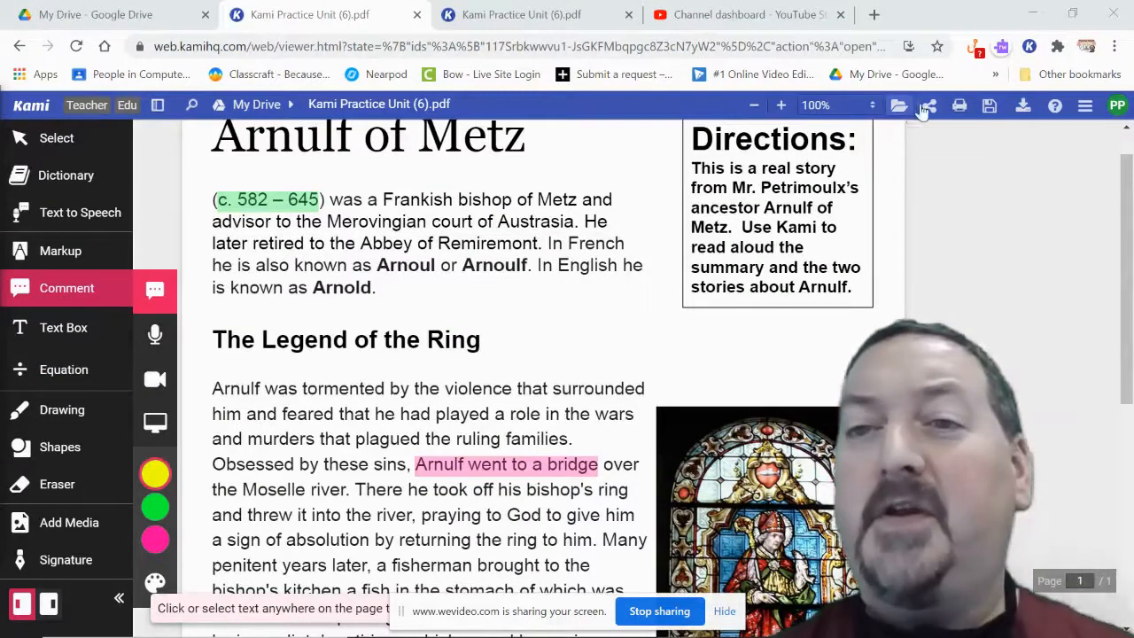
Step: Review the save options of the Arnulf of Metz PDF, and set its sharing permission for anyone with the link to Viewer
{"action": "left_click", "coordinate": [991, 106]}
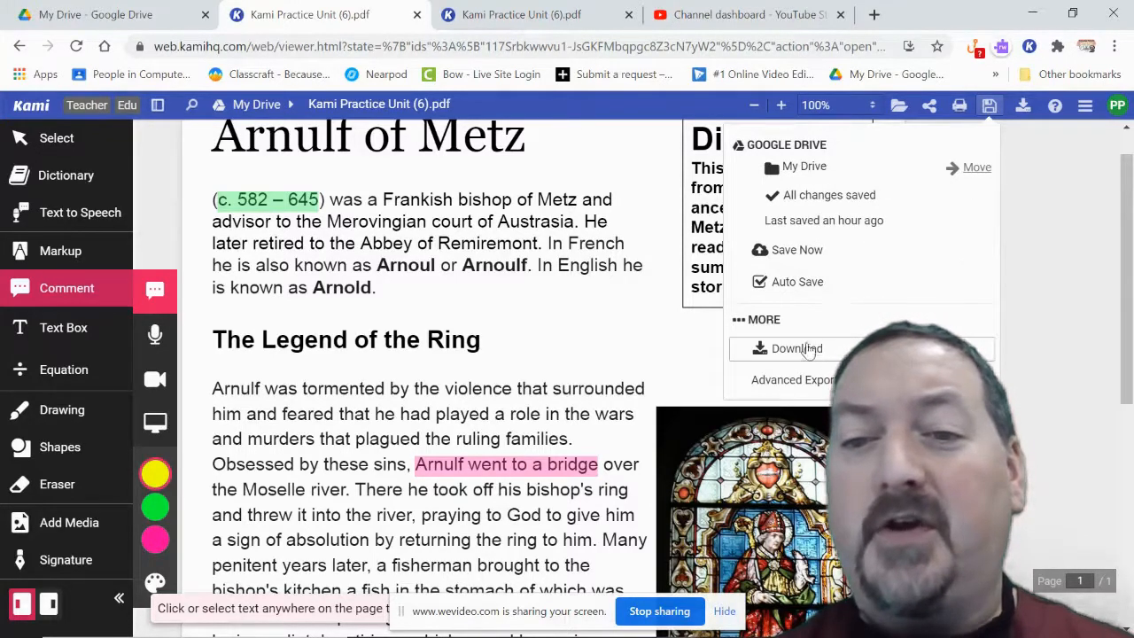
{"action": "left_click", "coordinate": [931, 108]}
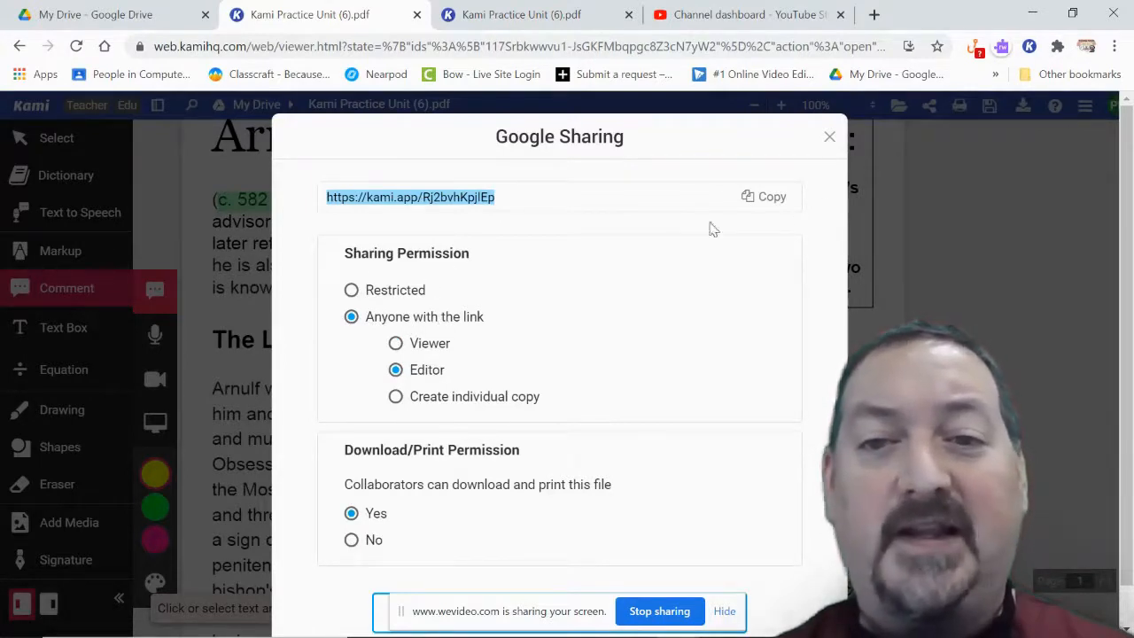
{"action": "left_click", "coordinate": [396, 345]}
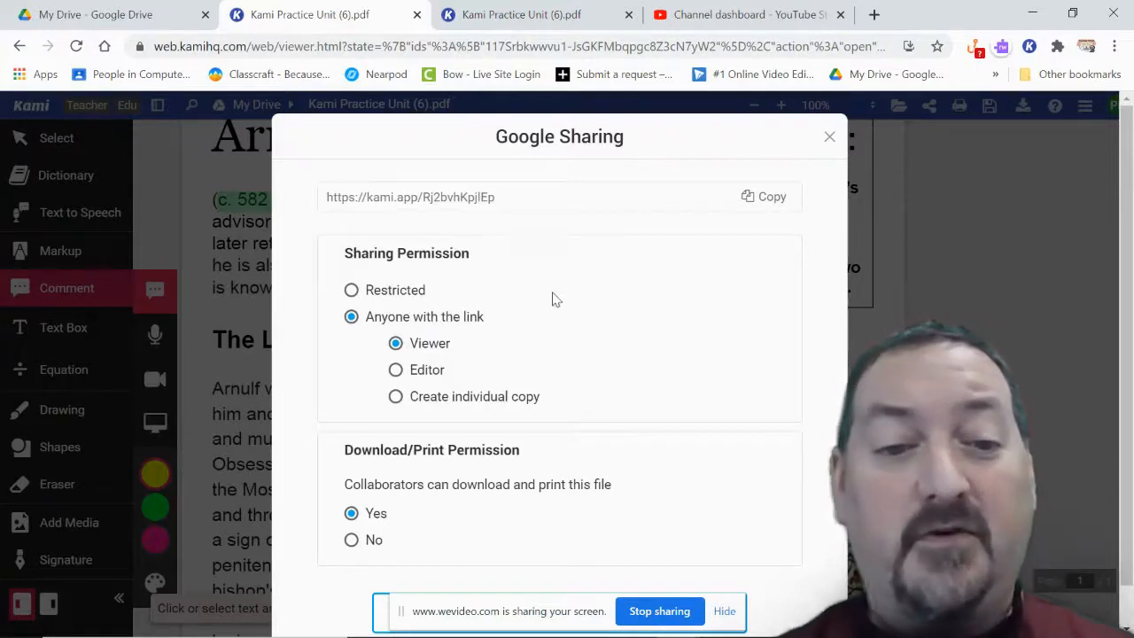
{"action": "left_click", "coordinate": [828, 137]}
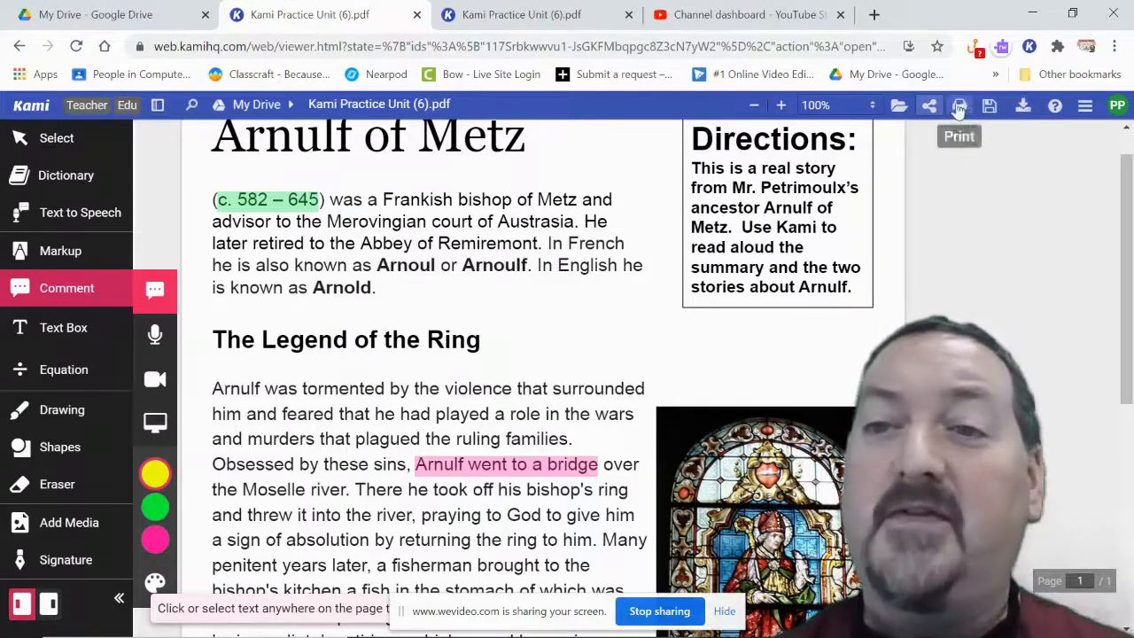
Step: Save the annotated Arnulf of Metz PDF to Google Drive immediately
{"action": "left_click", "coordinate": [989, 106]}
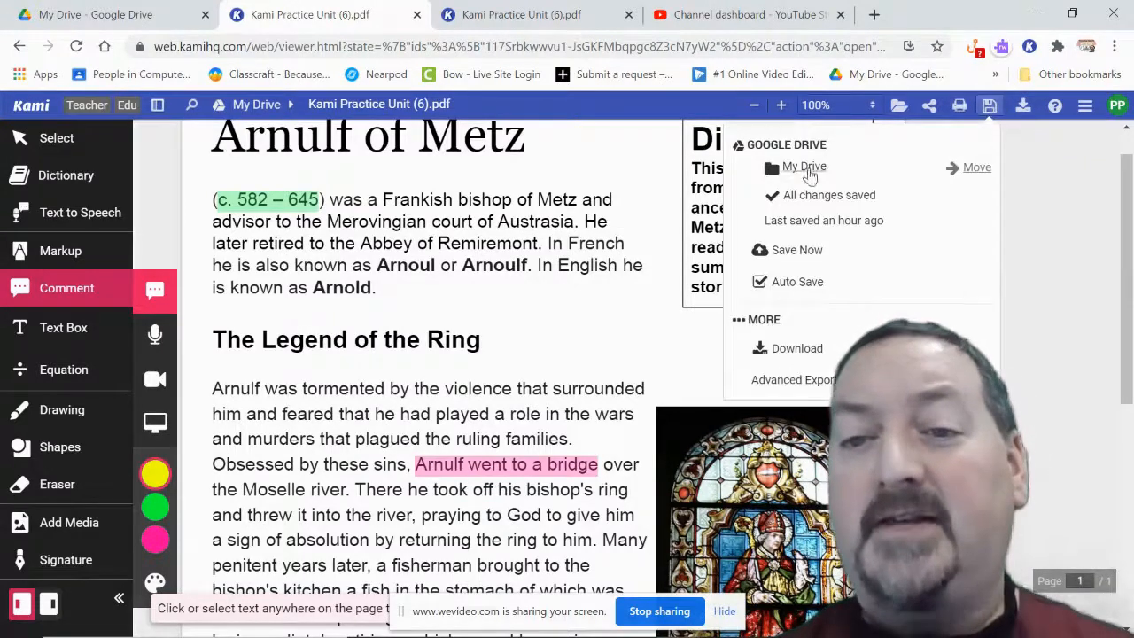
{"action": "left_click", "coordinate": [793, 253]}
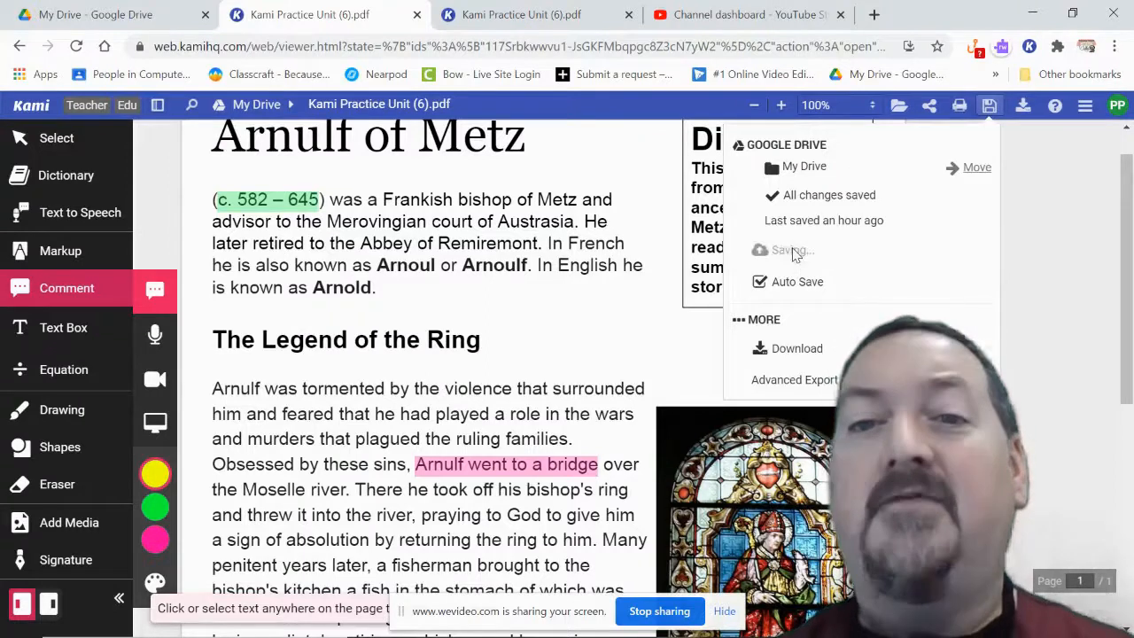